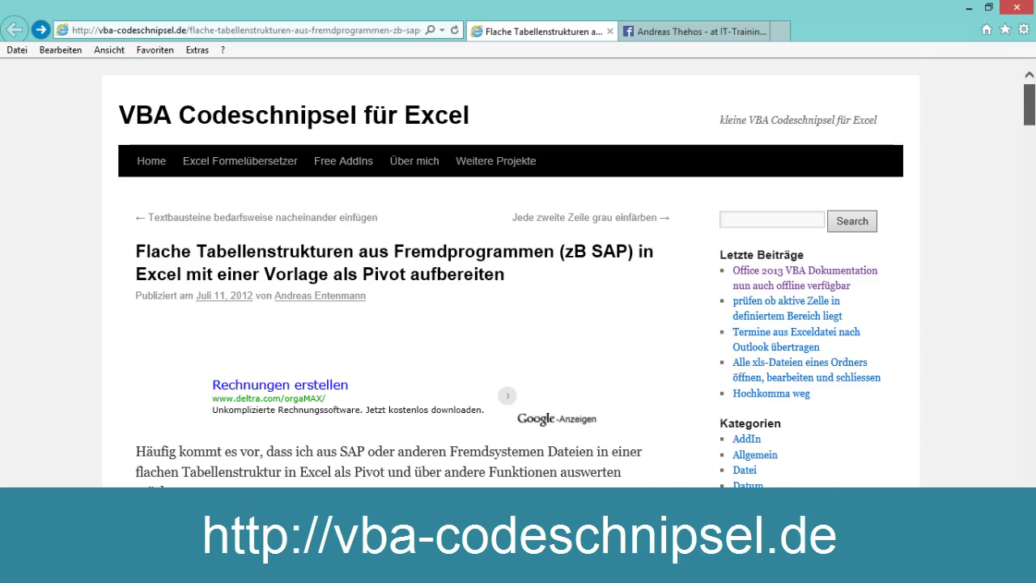
Scroll the vba-codeschnipsel.de article down to its Excel screenshot
mouse_move(1030, 109)
mouse_down()
mouse_move(1027, 351)
mouse_move(988, 450)
mouse_up()
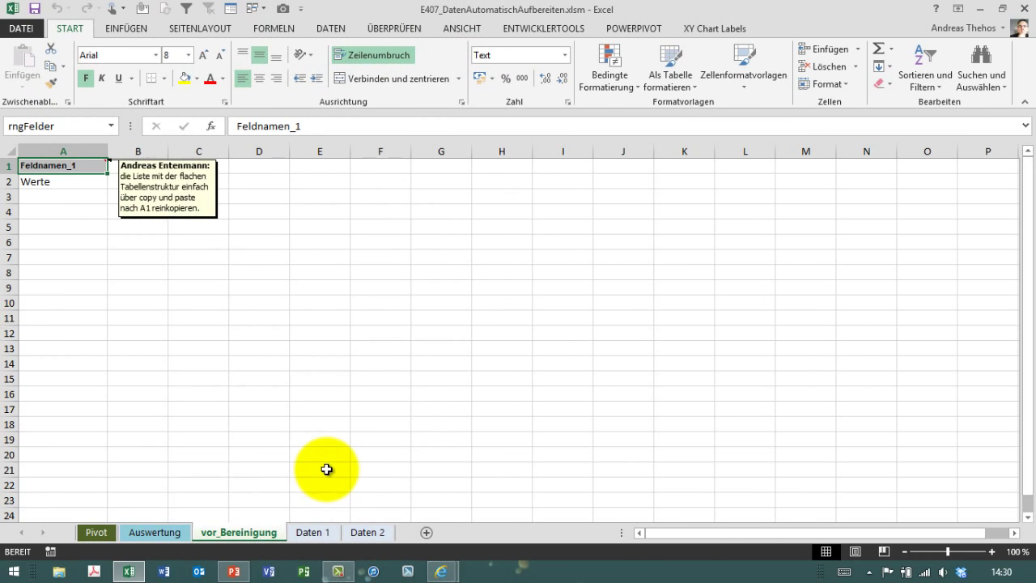
On the Pivot sheet, confirm the names-updated notice and select the empty pivot table
click(97, 532)
click(572, 337)
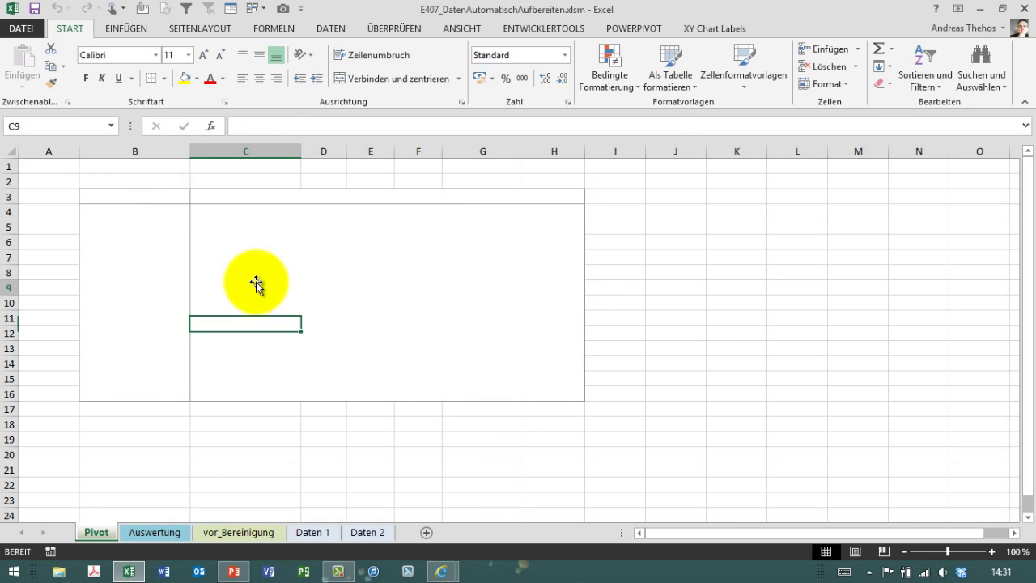
click(256, 283)
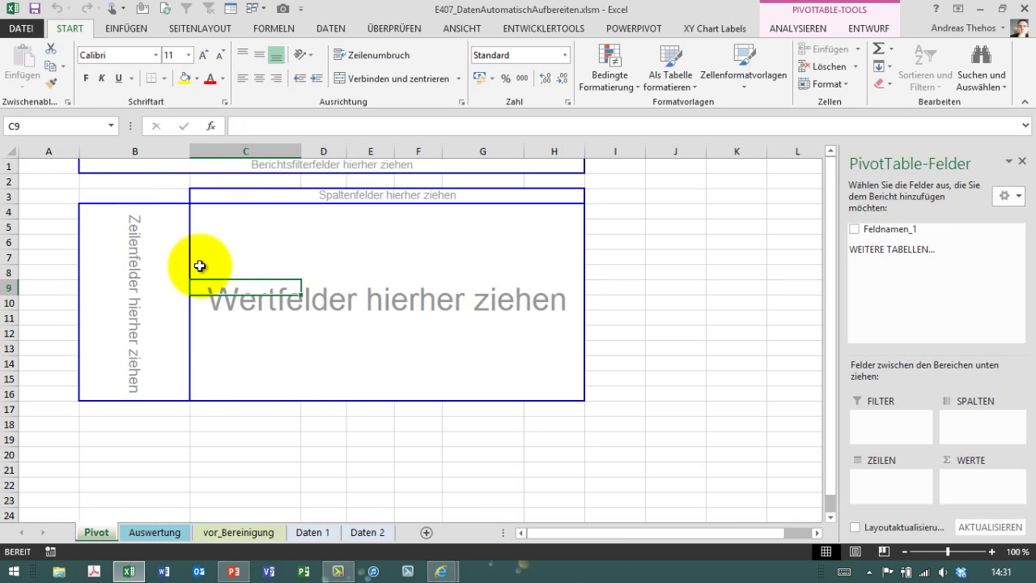
On Auswertung, toggle raw-data updating off and on repeatedly, leaving it switched on
click(166, 536)
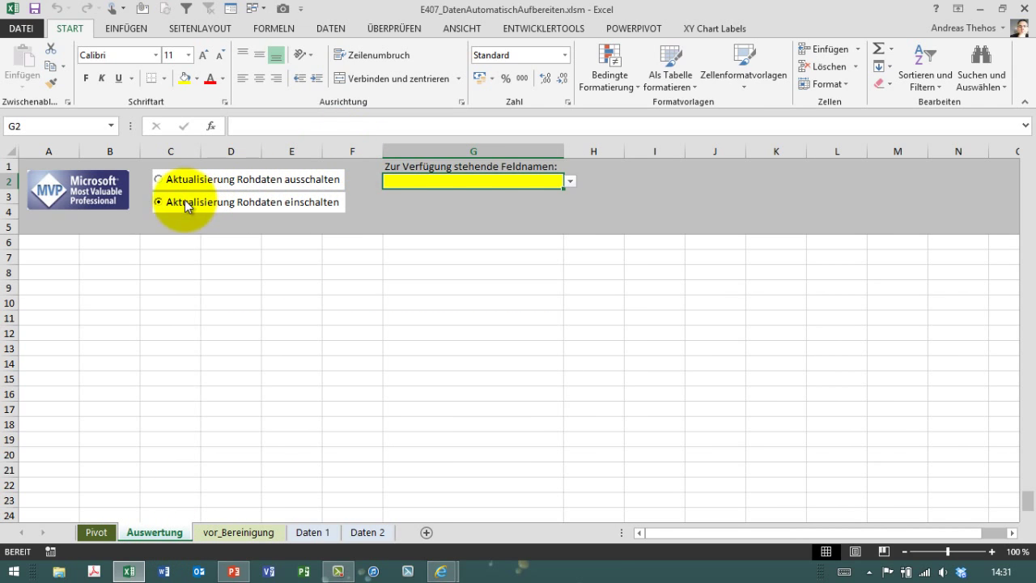
click(166, 180)
click(162, 203)
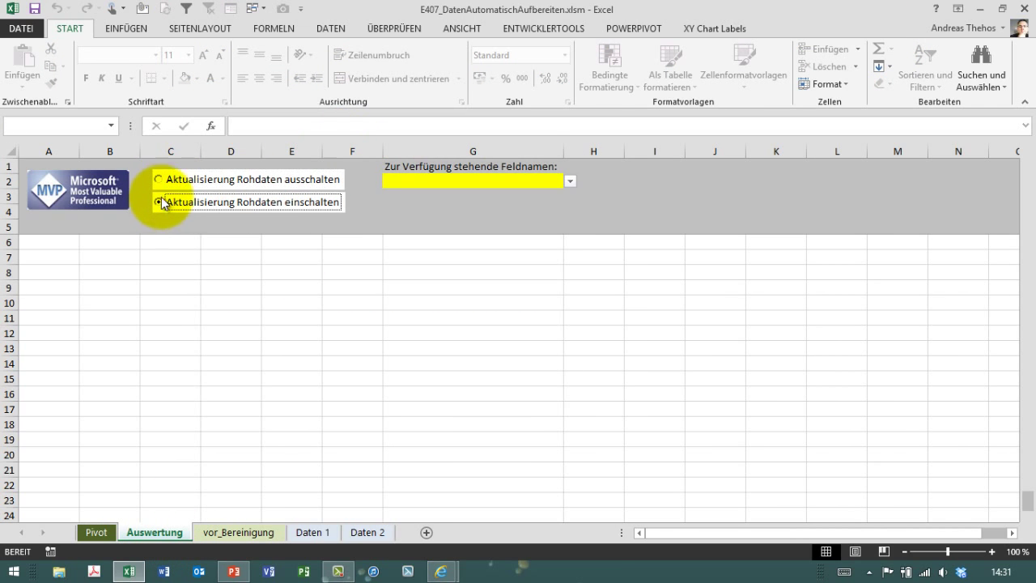
click(166, 180)
click(162, 204)
click(166, 179)
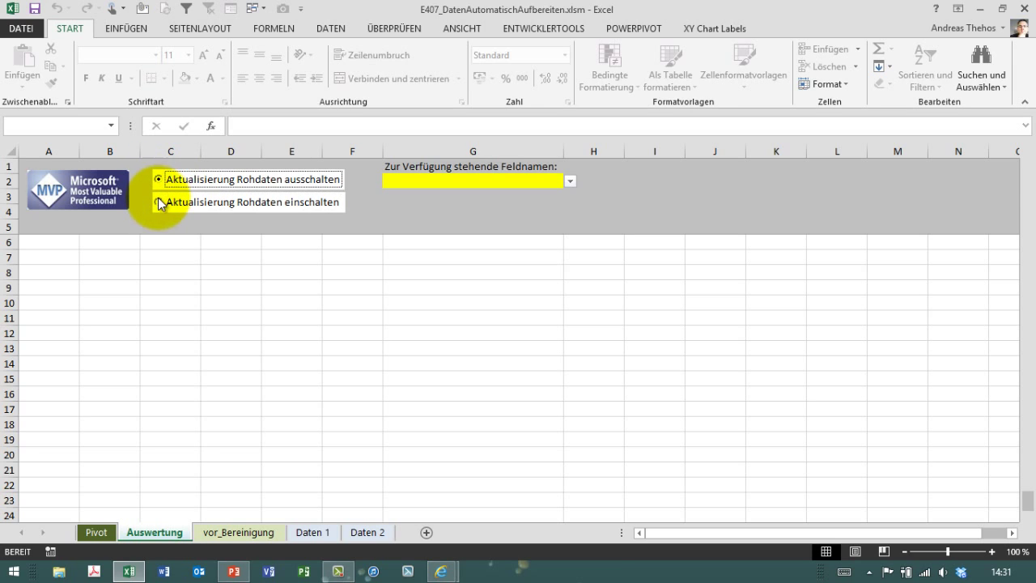
click(160, 203)
click(159, 182)
click(159, 200)
click(161, 185)
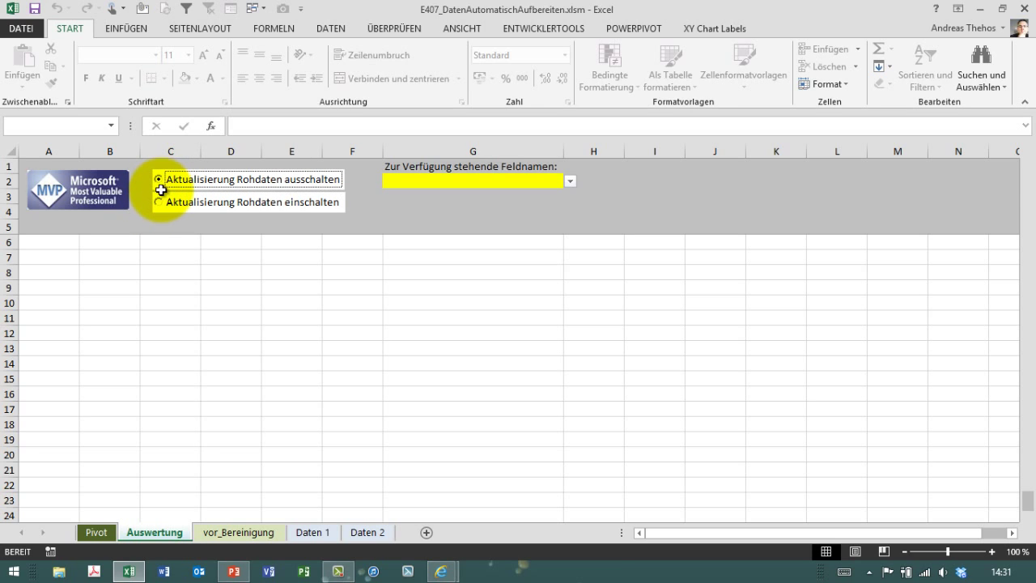
click(161, 202)
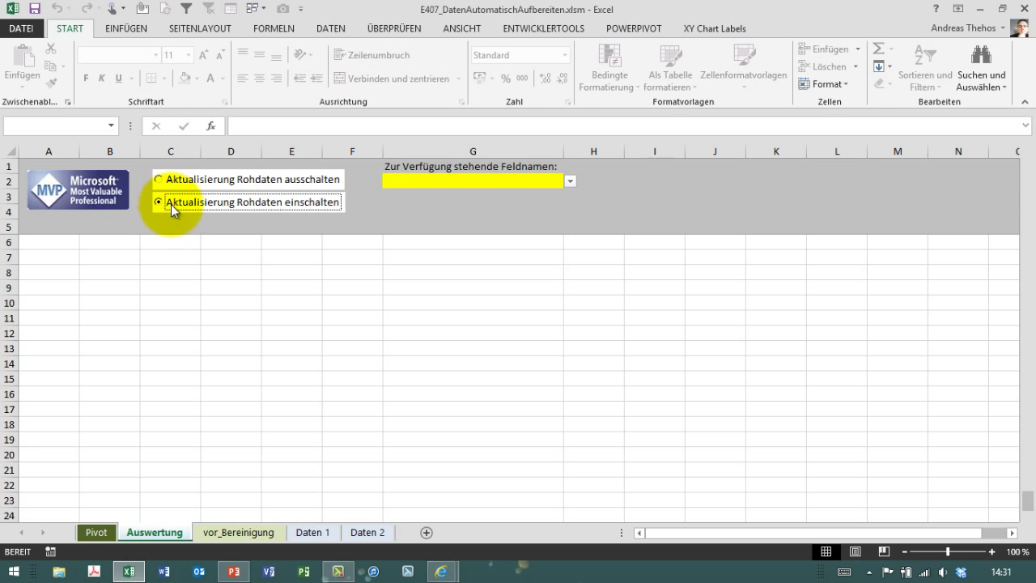
click(312, 535)
Copy the entire Daten 1 table
click(368, 535)
click(314, 533)
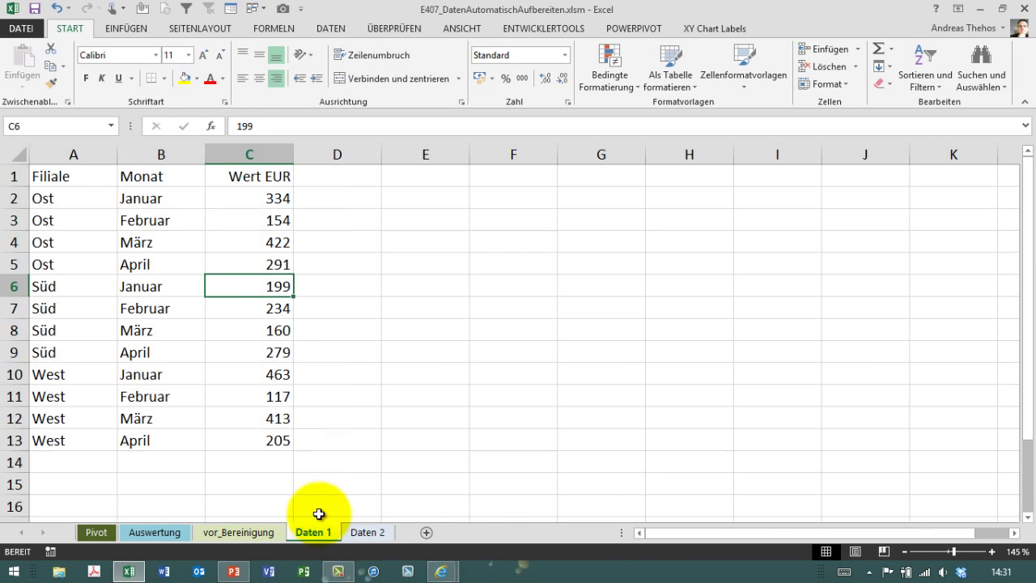
click(138, 243)
key(ctrl+a)
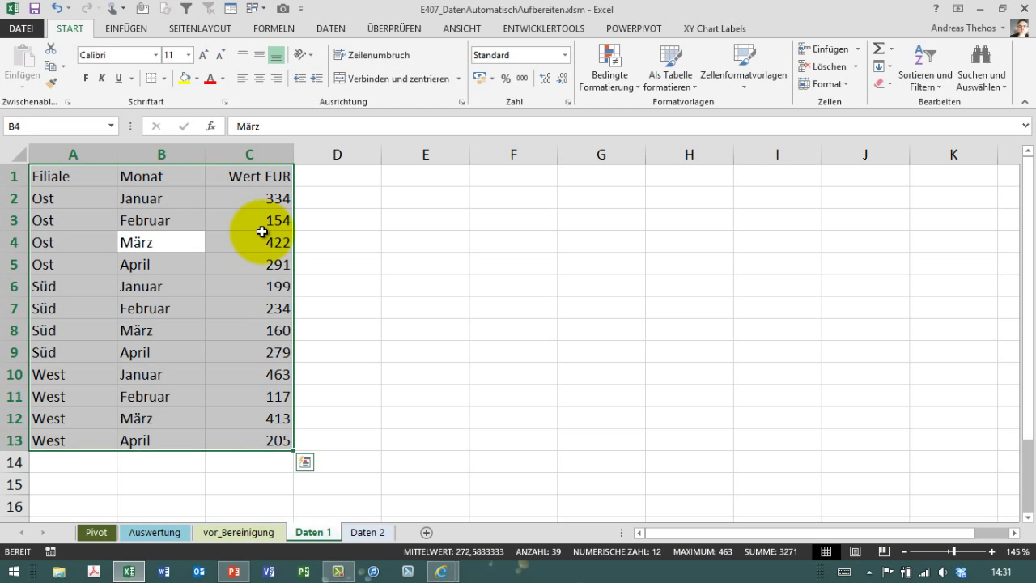
key(ctrl+c)
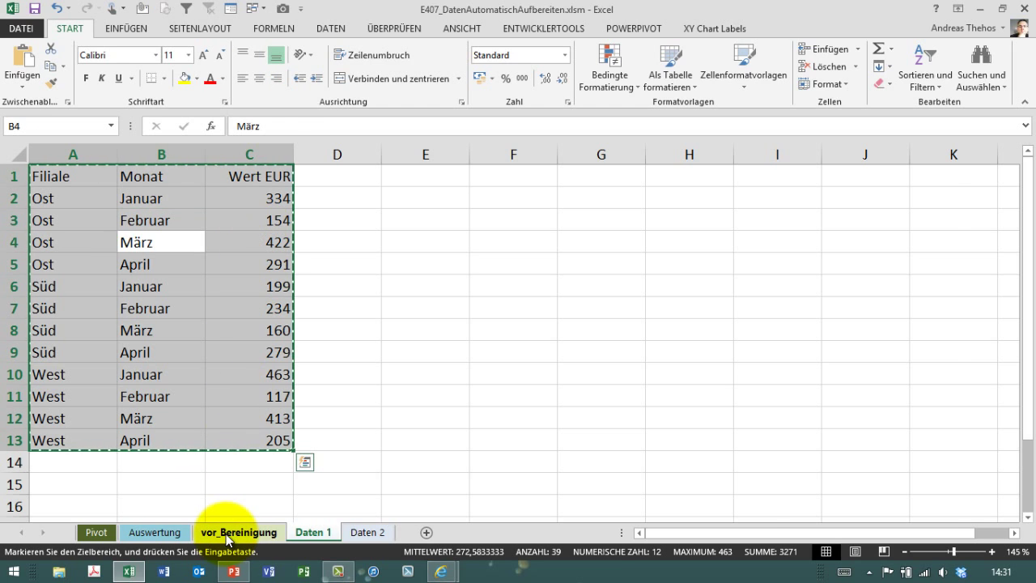
Paste the Daten 1 table into vor_Bereinigung at A1 and check the Wert EUR header
click(239, 532)
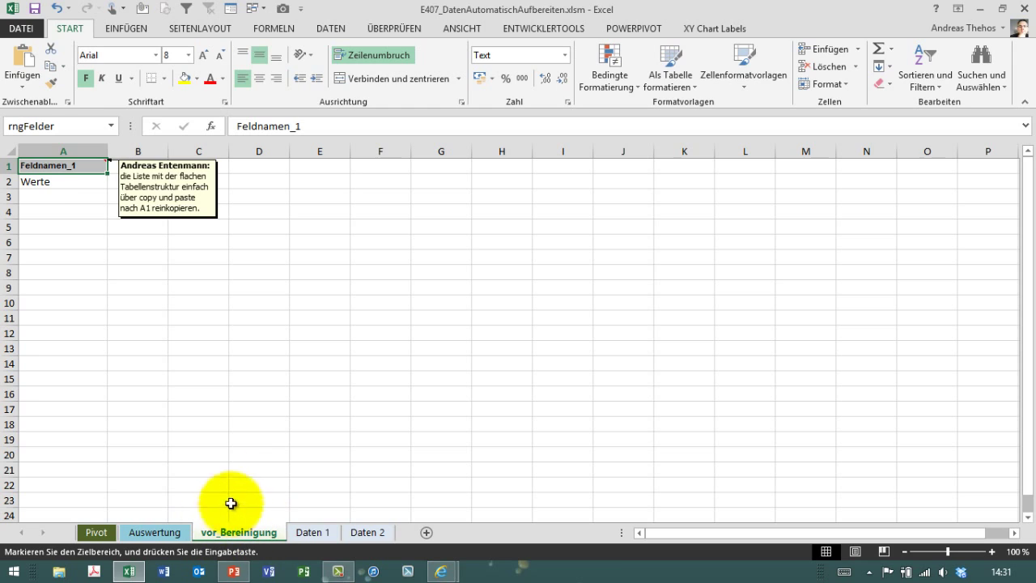
mouse_move(63, 165)
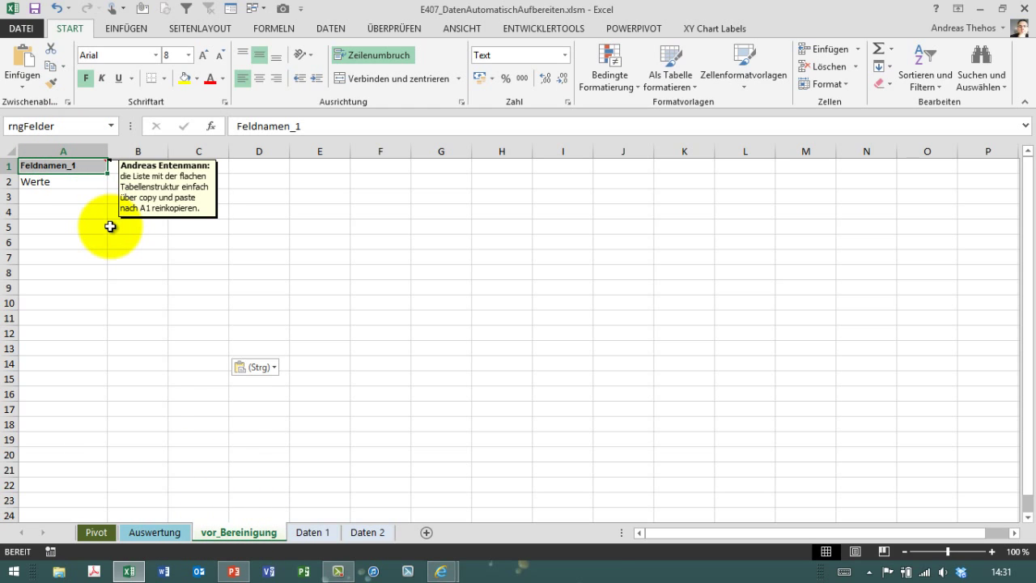
key(ctrl+v)
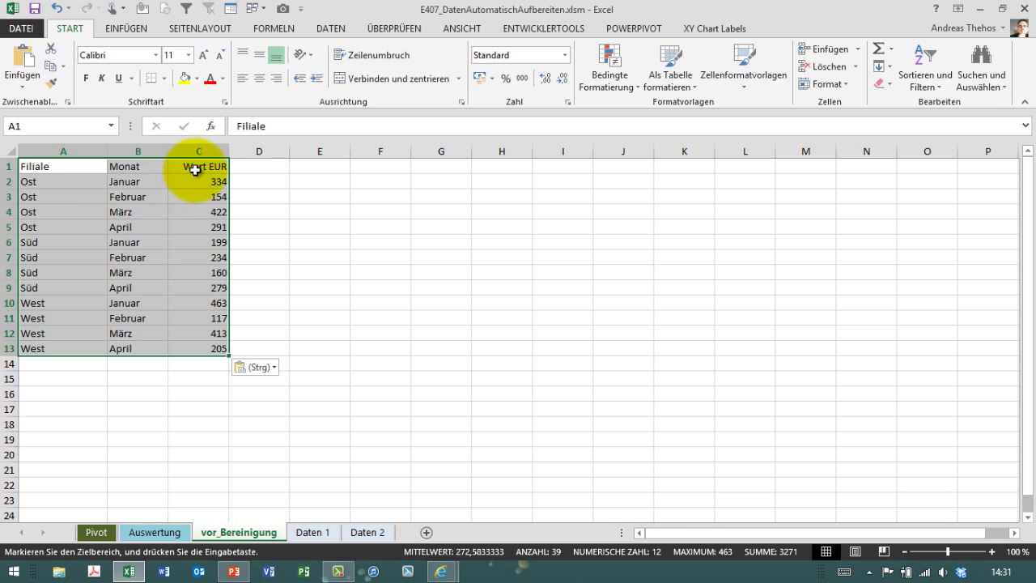
click(193, 166)
scroll(287, 214, up, 4)
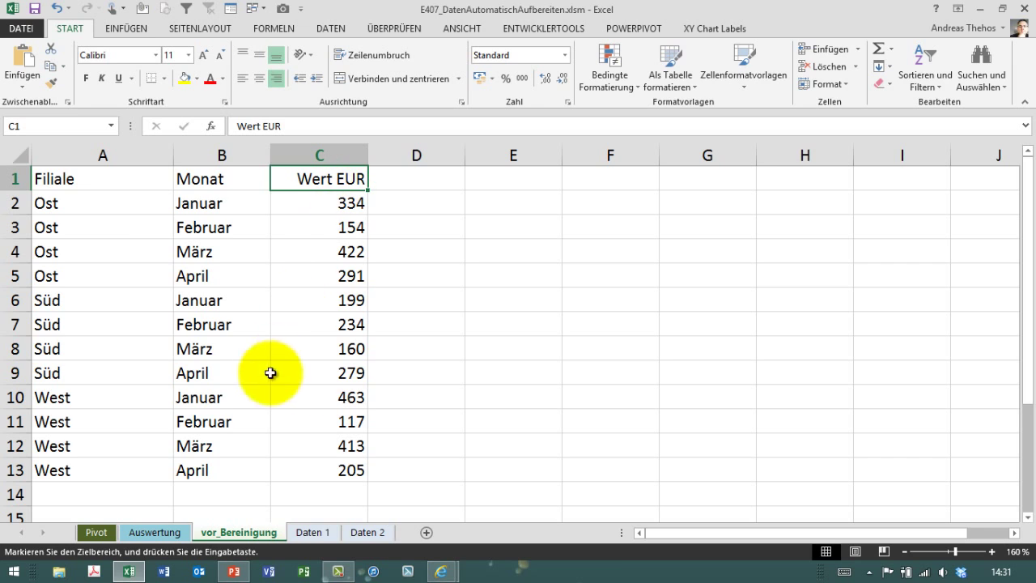
click(162, 533)
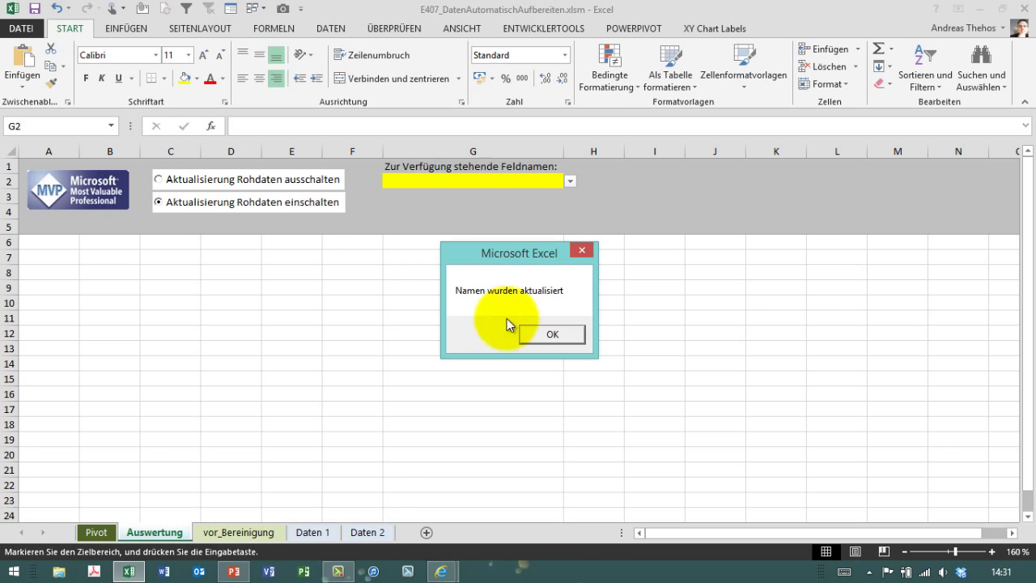
Dismiss the notice and check that the G2 field-name list offers Filiale, Monat and Wert_EUR
click(557, 335)
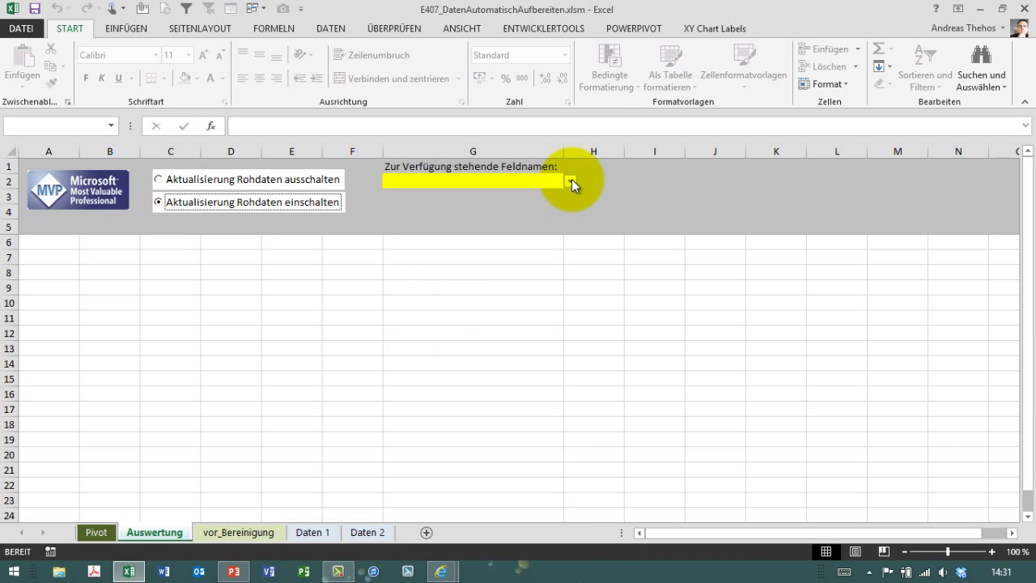
click(570, 180)
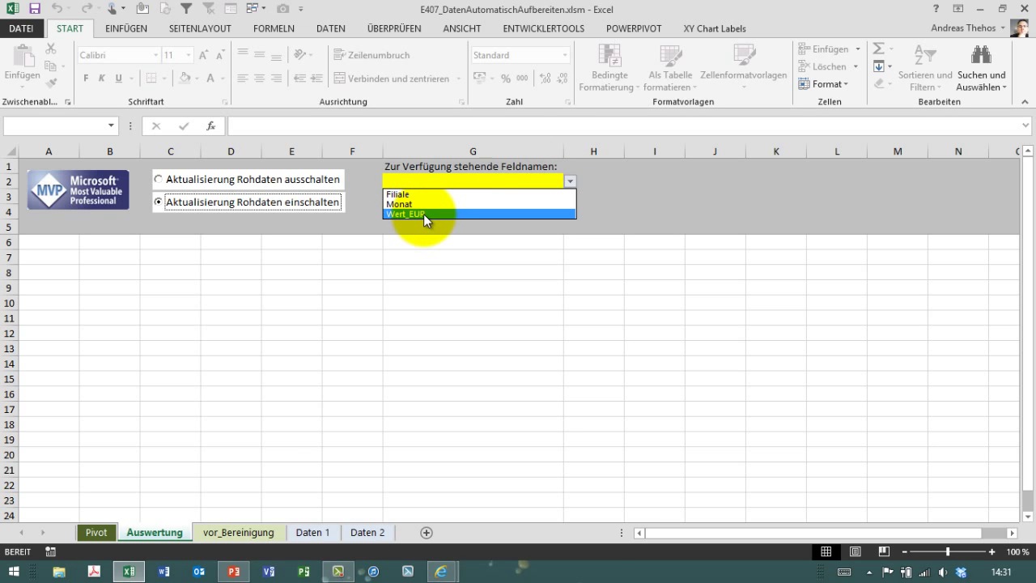
key(Escape)
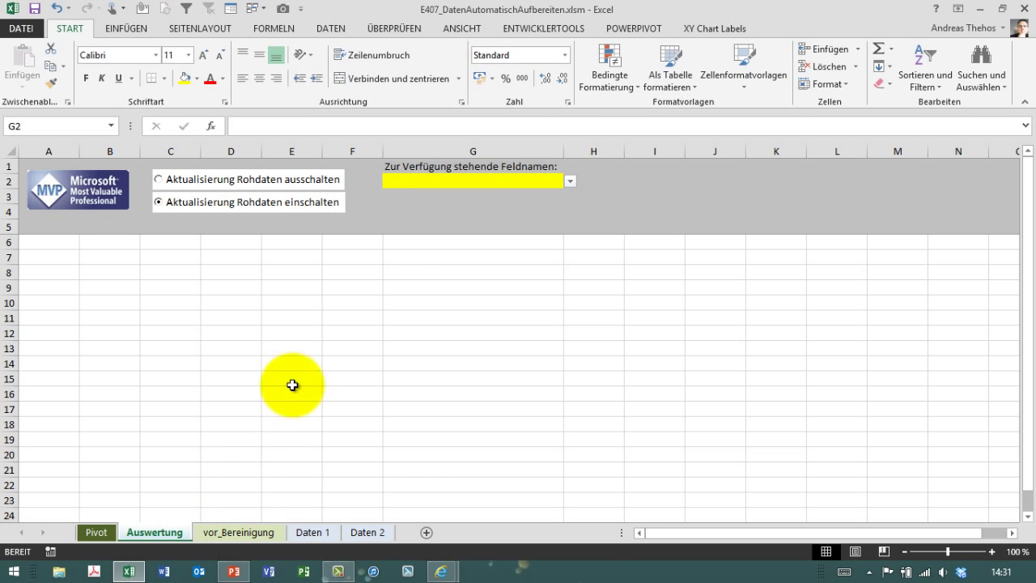
Confirm C1 on vor_Bereinigung now reads Wert_EUR, then bring up the Pivot sheet
click(238, 532)
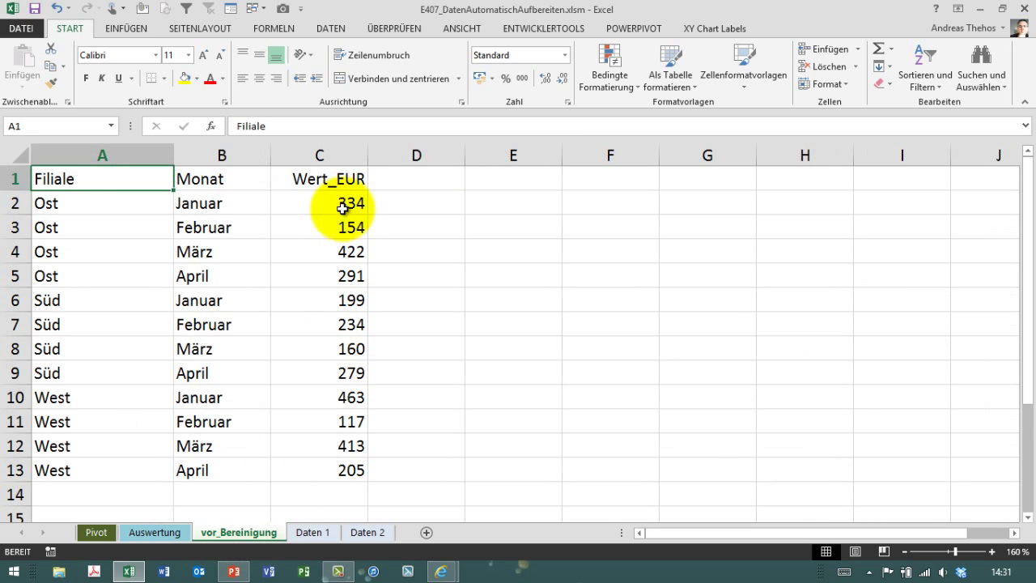
click(344, 180)
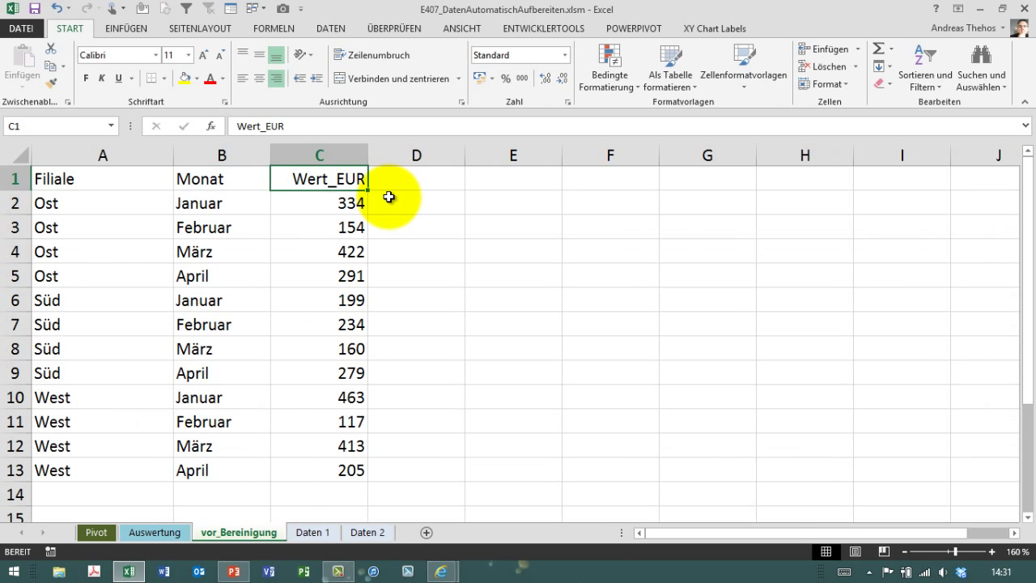
click(97, 532)
click(530, 335)
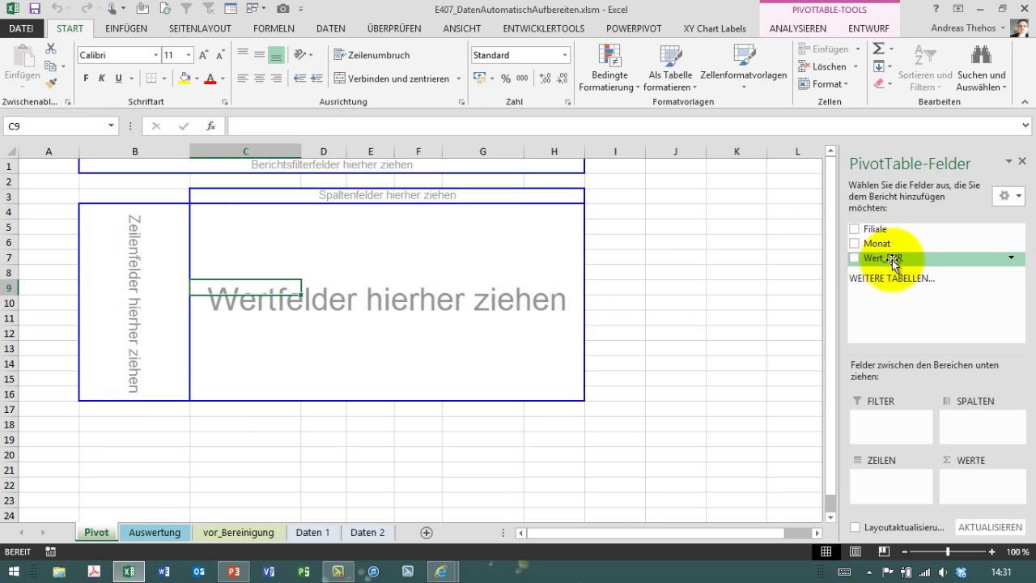
Build the pivot summing Wert_EUR with Monat and Filiale as rows, totalling 3271
drag(893, 261, 982, 482)
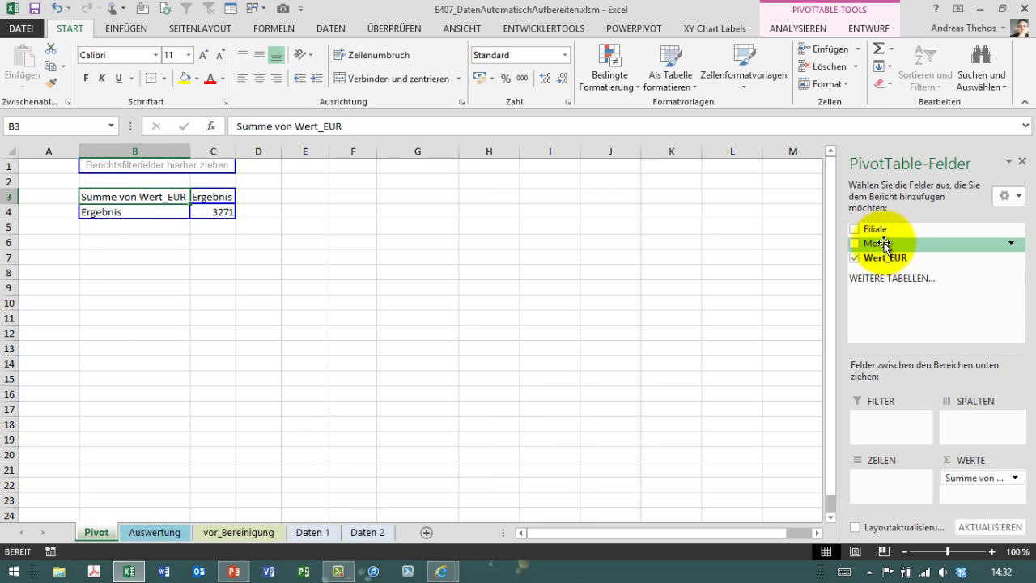
drag(883, 245, 882, 477)
drag(875, 229, 900, 474)
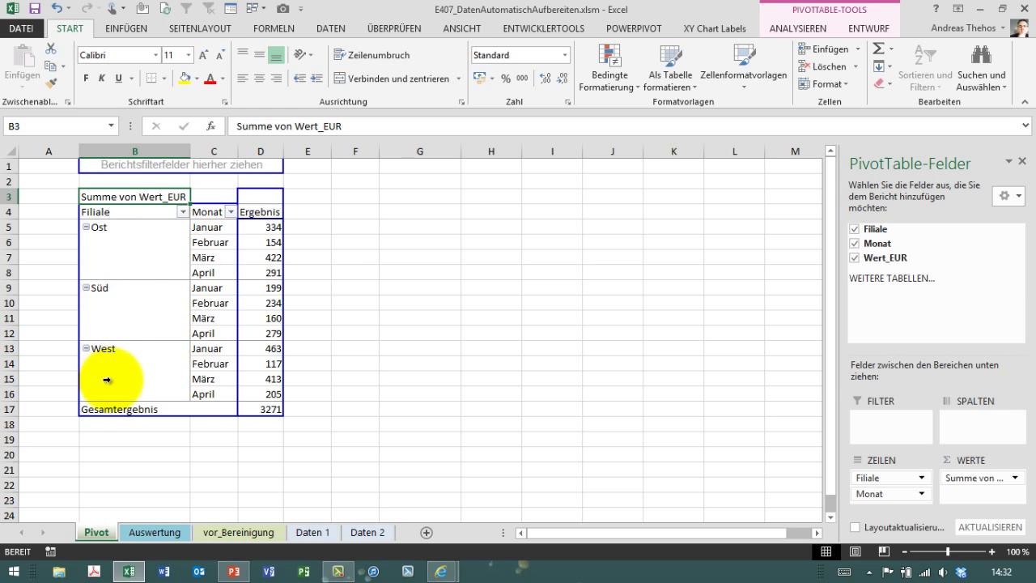
click(367, 532)
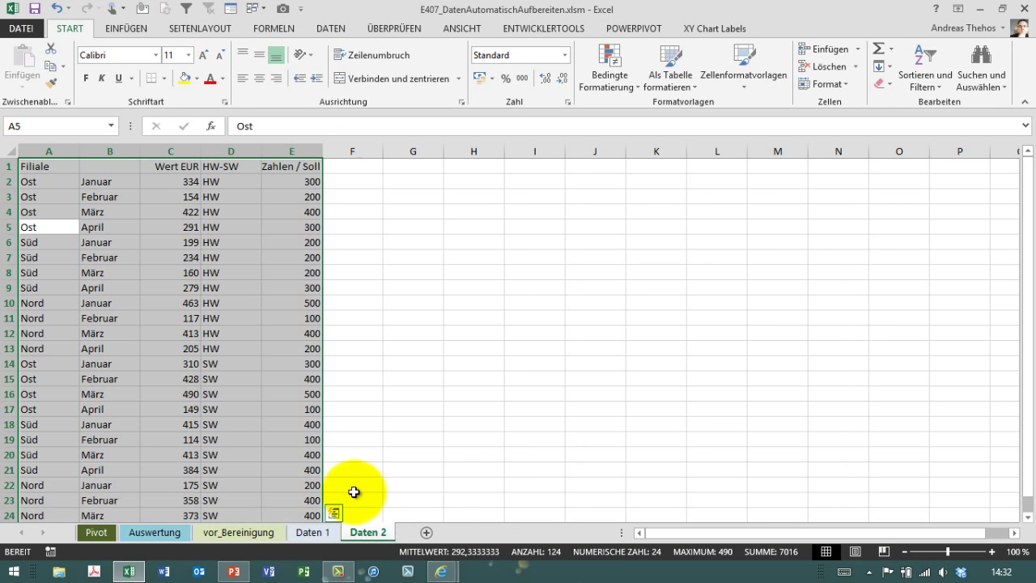
Inspect Daten 2's blank B1 and HW-SW D1 headers, then clear all old data from vor_Bereinigung
click(53, 319)
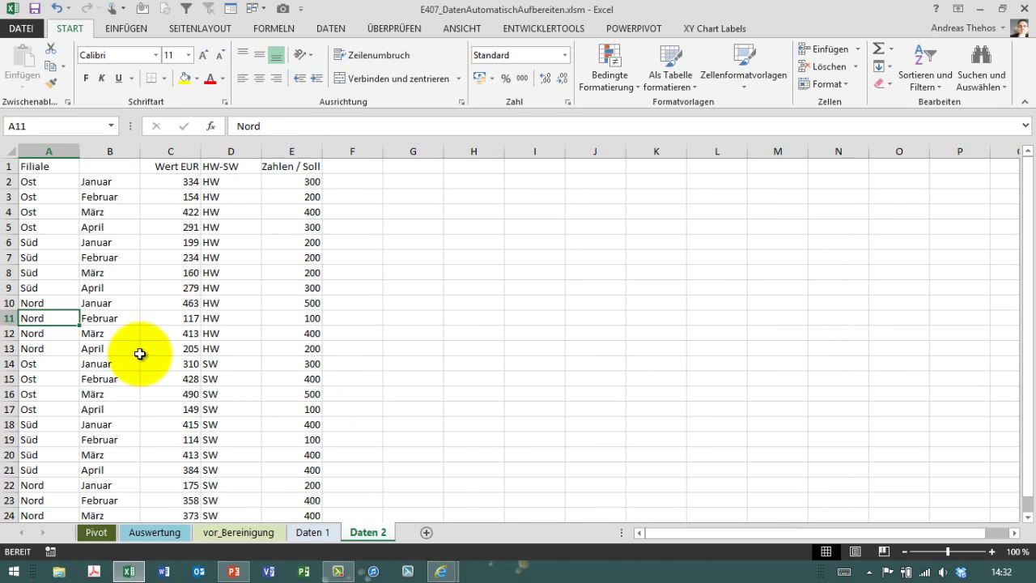
click(91, 162)
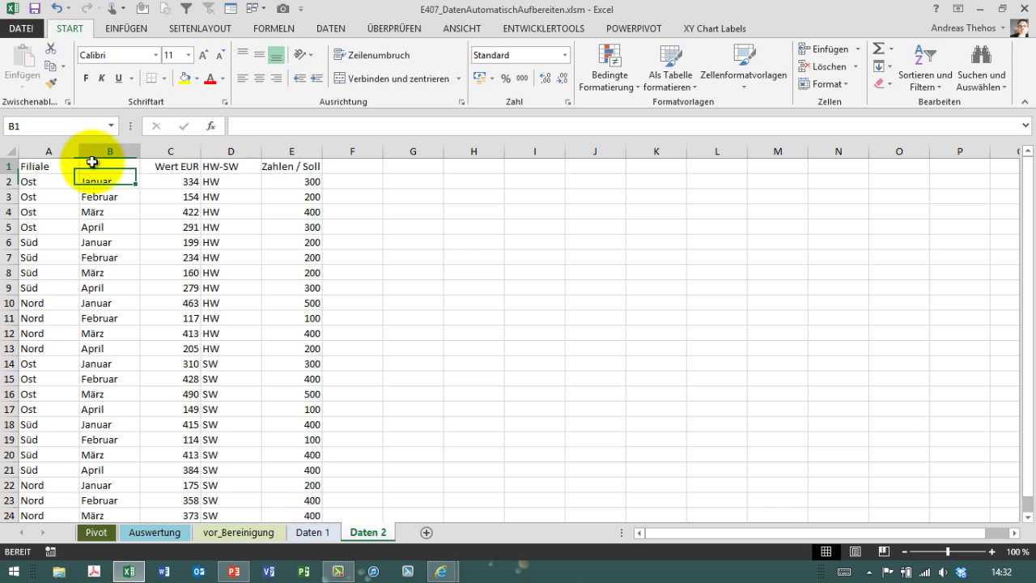
click(231, 166)
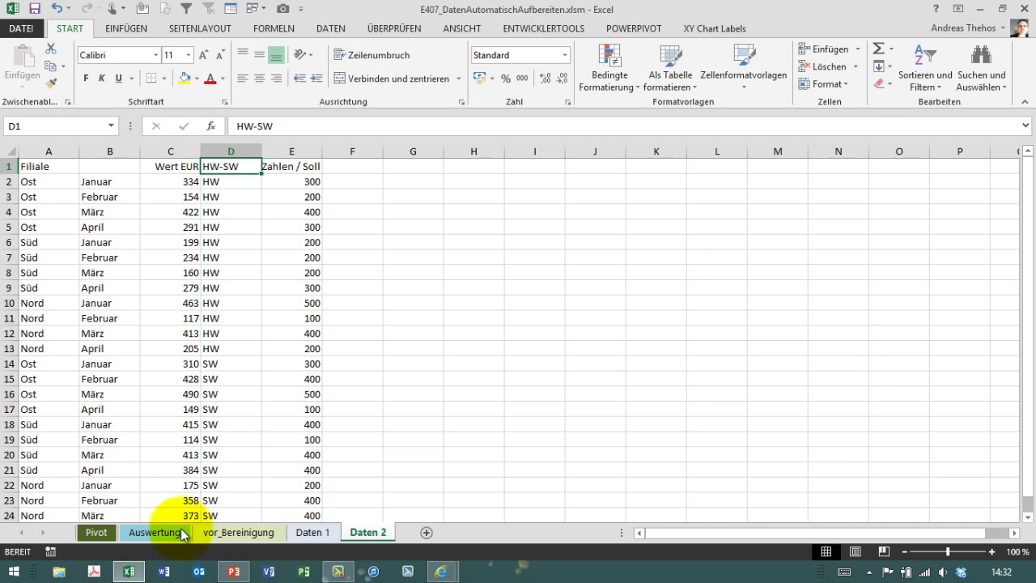
click(154, 532)
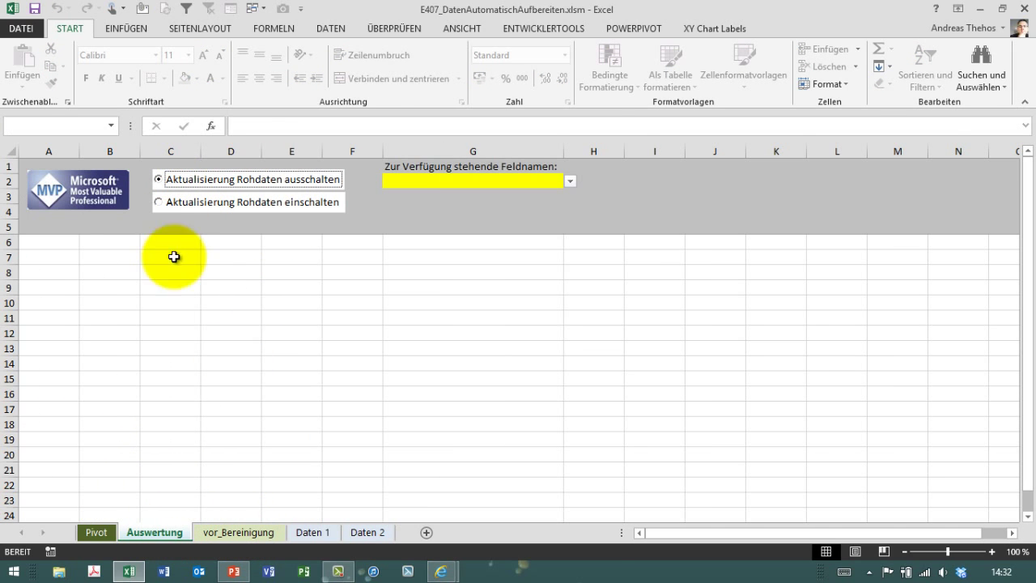
click(234, 532)
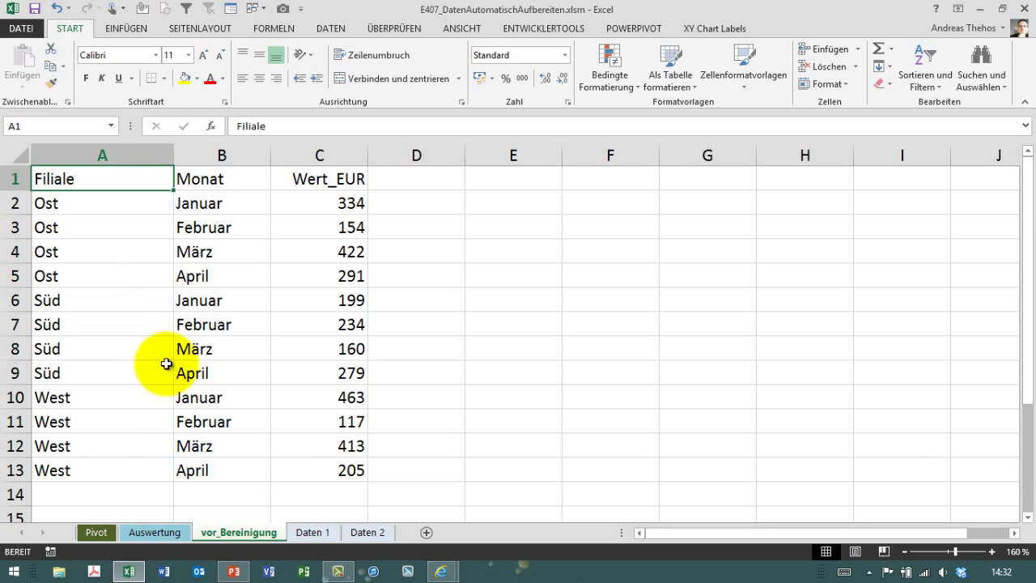
click(159, 357)
click(13, 159)
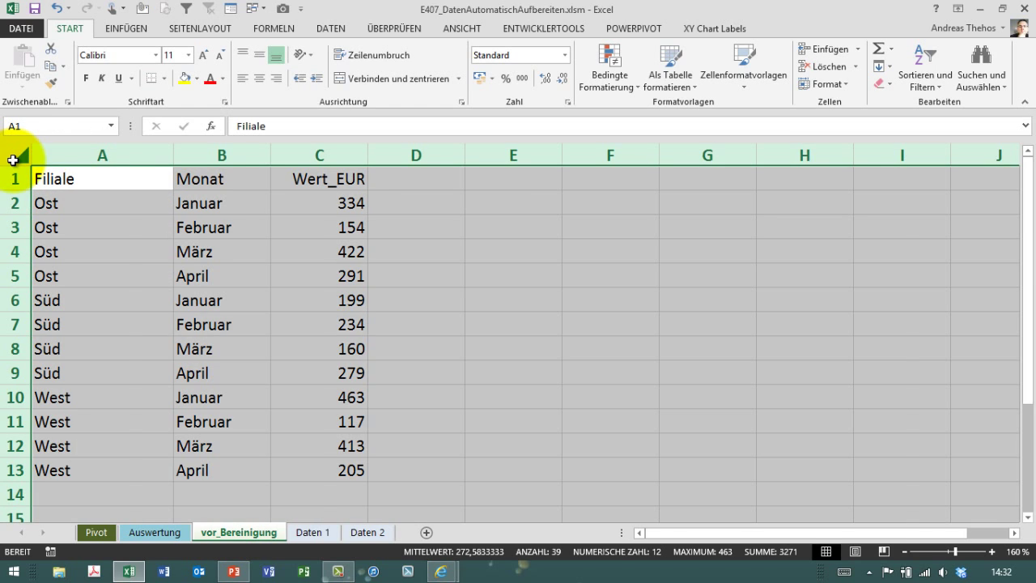
key(ctrl+minus)
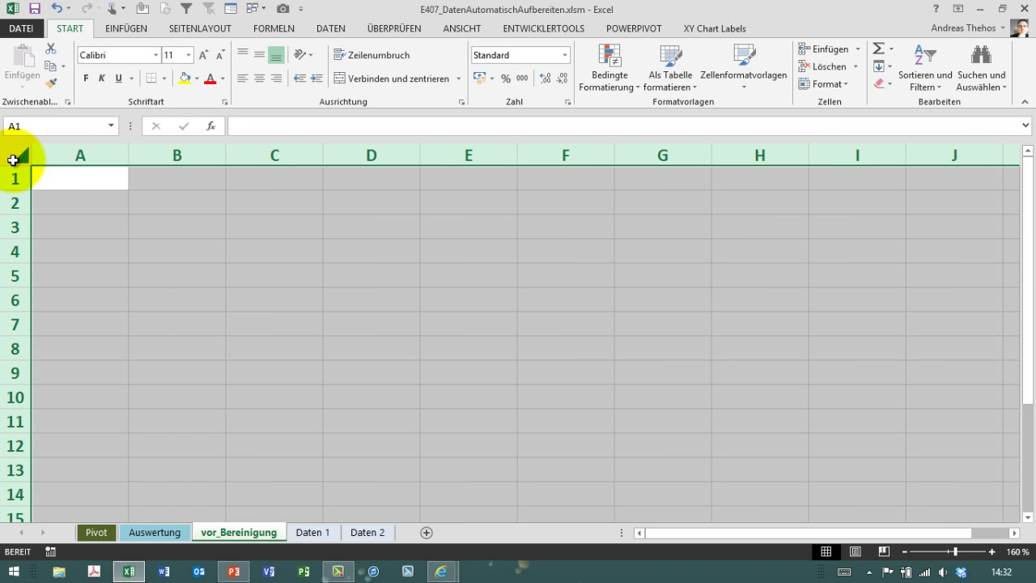
Copy the entire Daten 2 data range
click(370, 535)
click(233, 409)
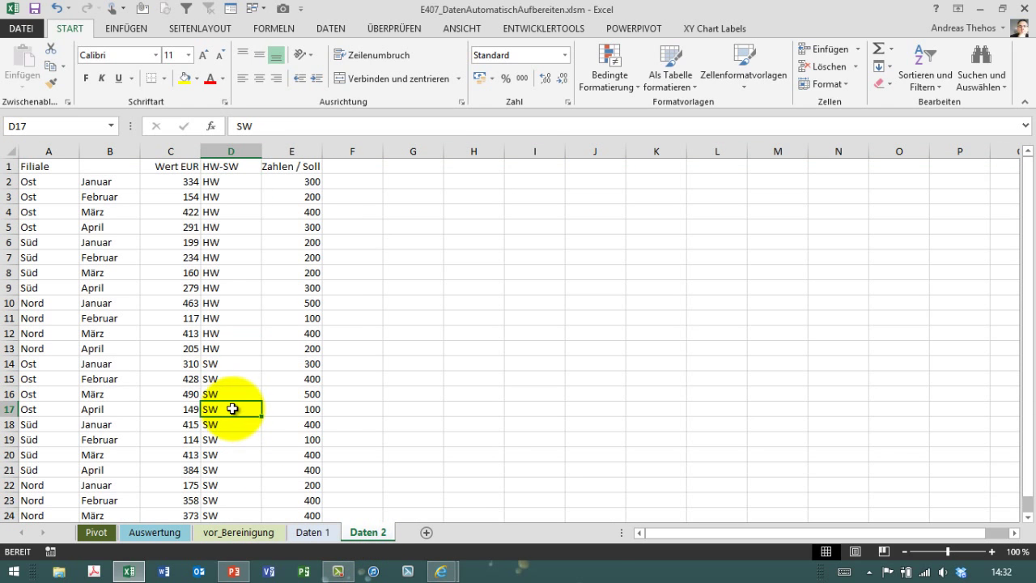
key(ctrl+a)
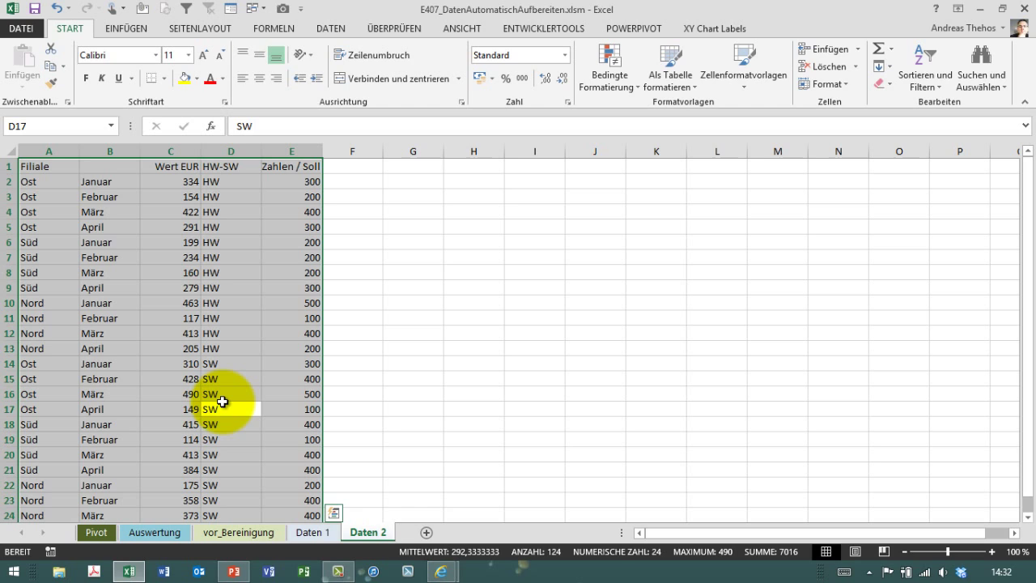
key(ctrl+c)
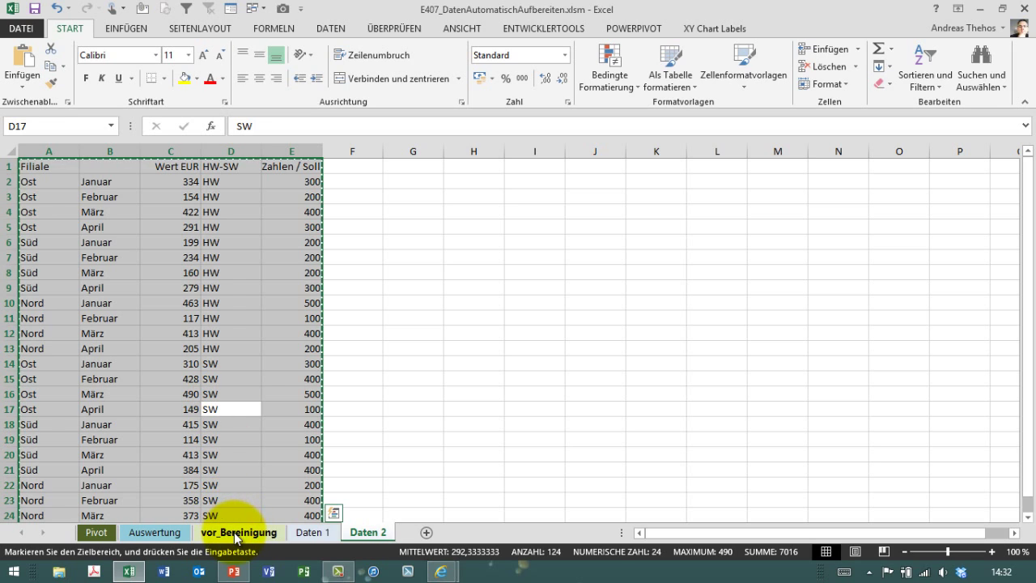
click(243, 532)
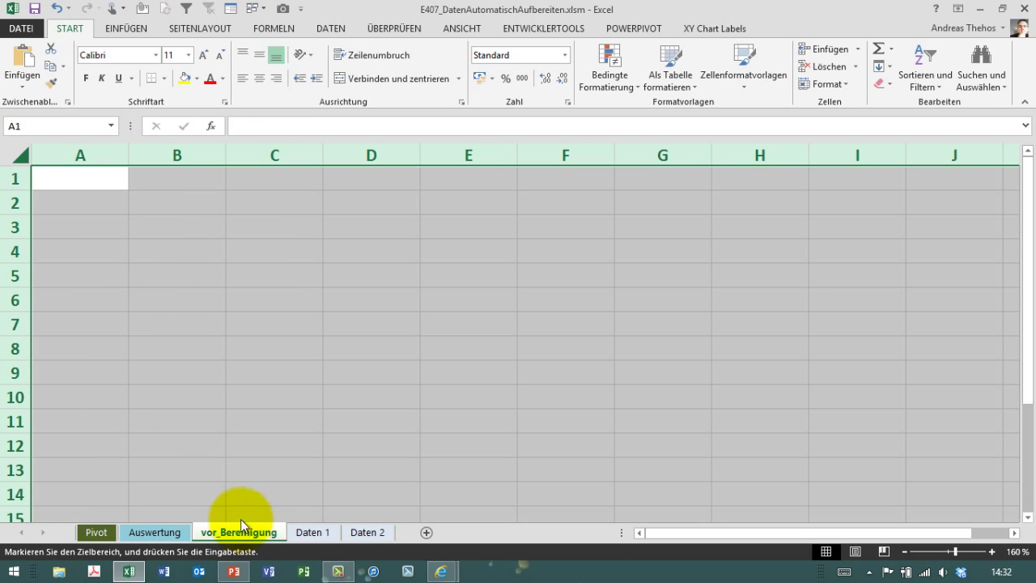
Paste the Daten 2 data into vor_Bereinigung at A1
click(91, 182)
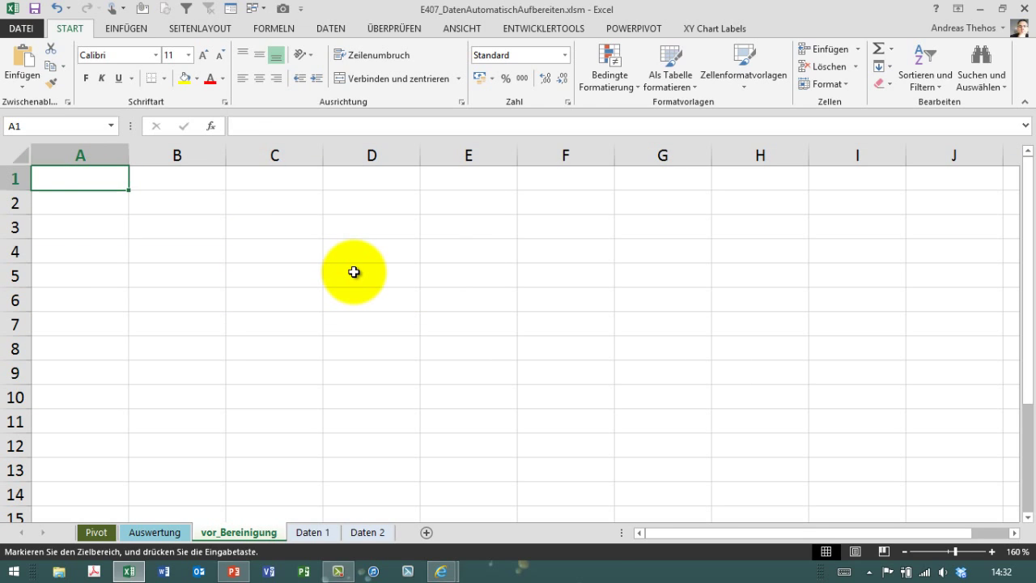
key(ctrl+v)
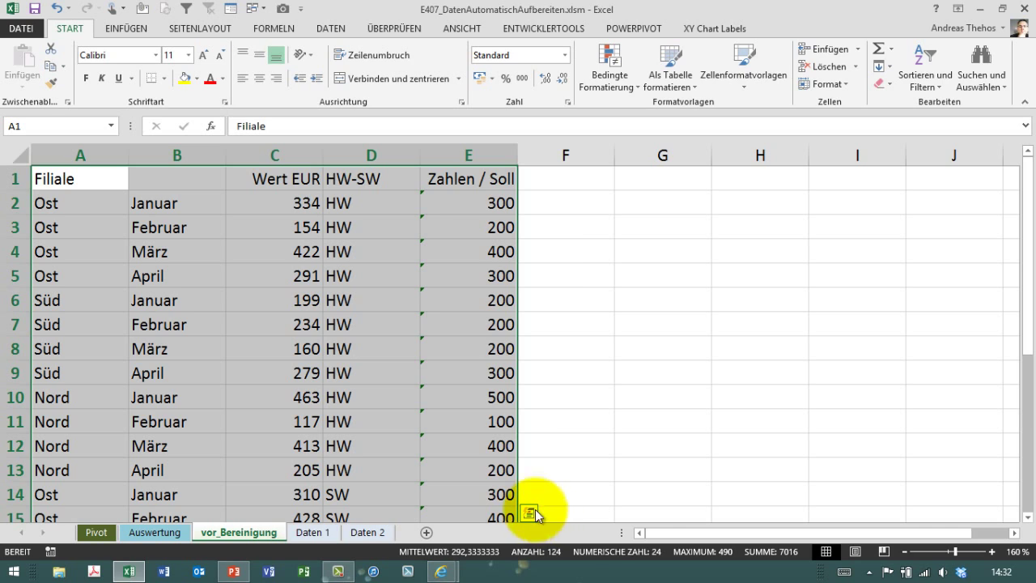
key(Escape)
Convert the Zahlen / Soll values in E2:E25 from text to real numbers
click(466, 206)
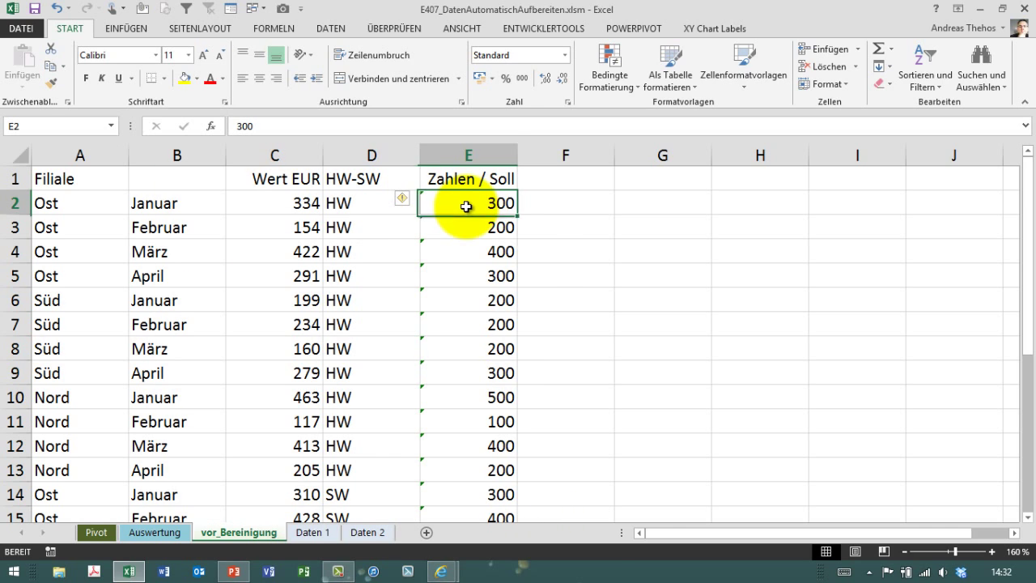
click(369, 532)
click(297, 150)
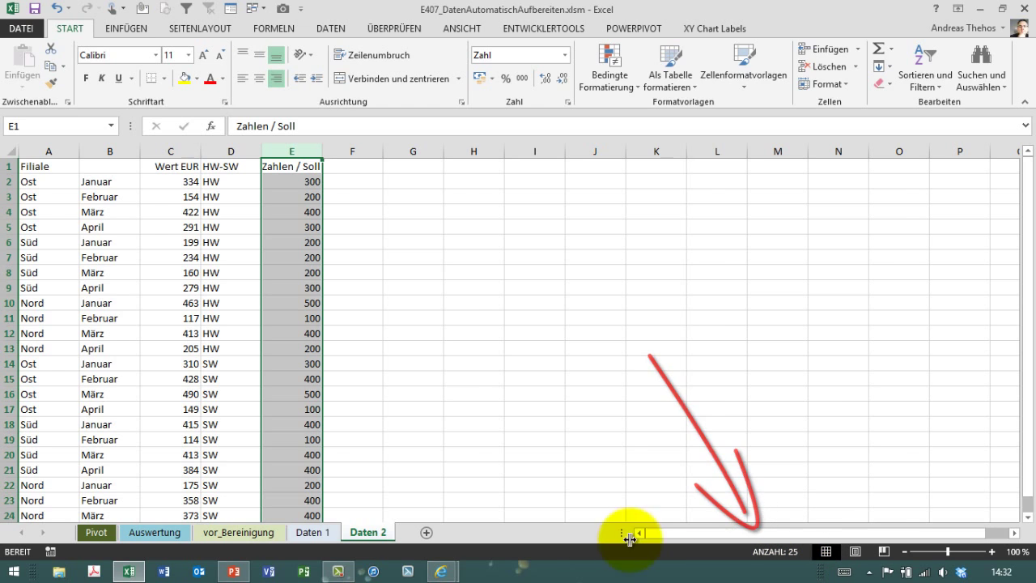
click(238, 532)
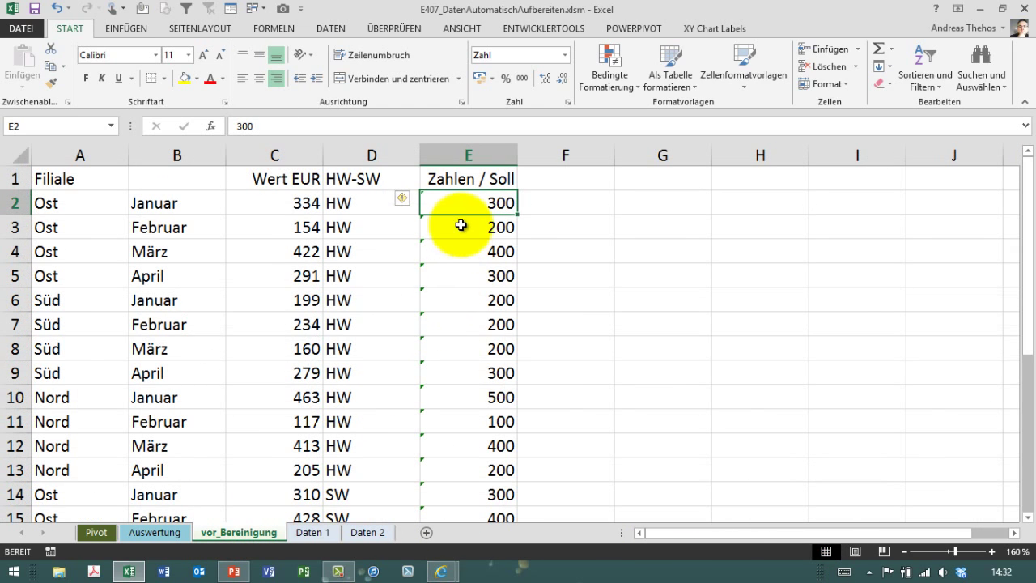
key(ctrl+shift+Down)
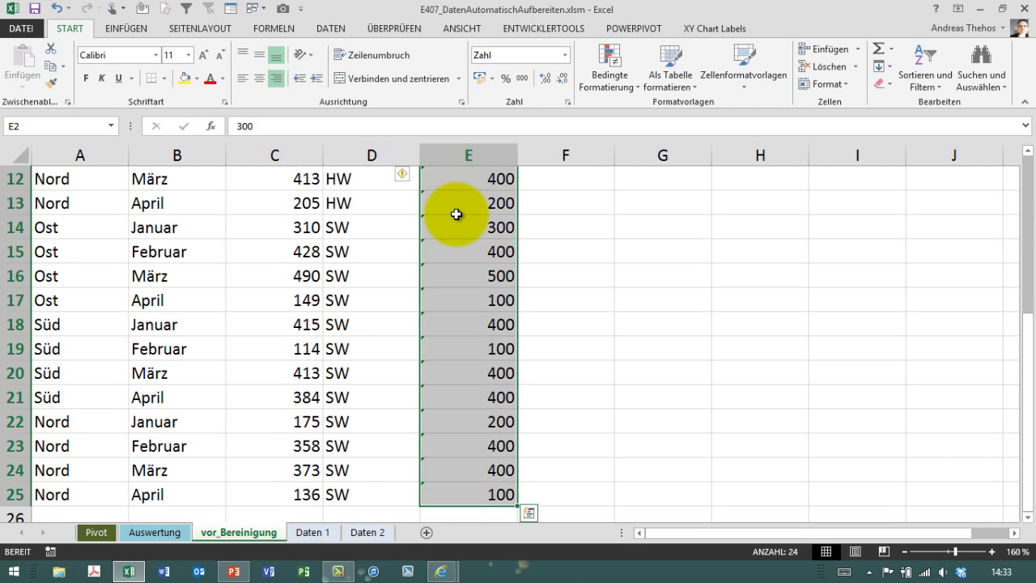
click(406, 175)
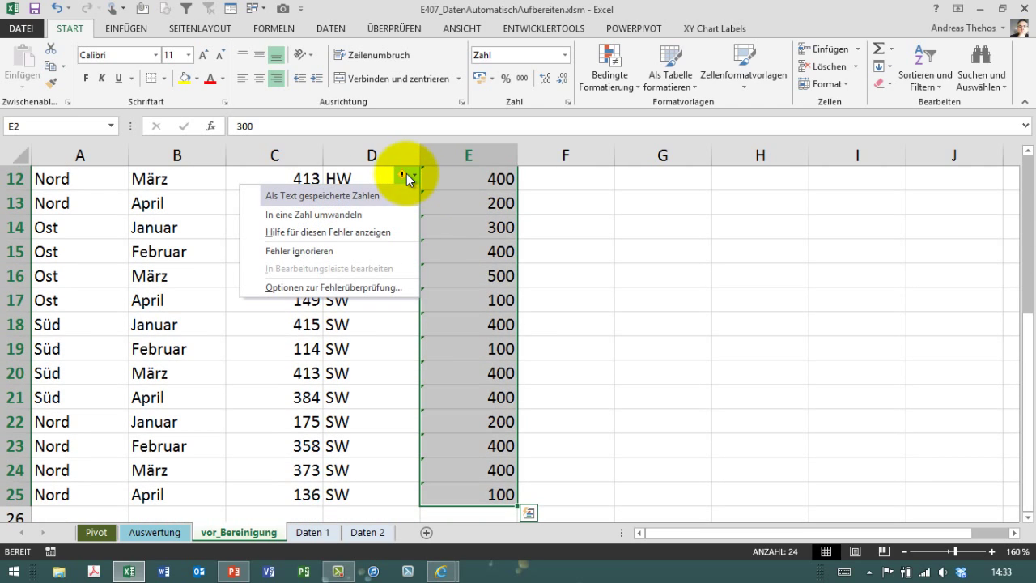
click(365, 215)
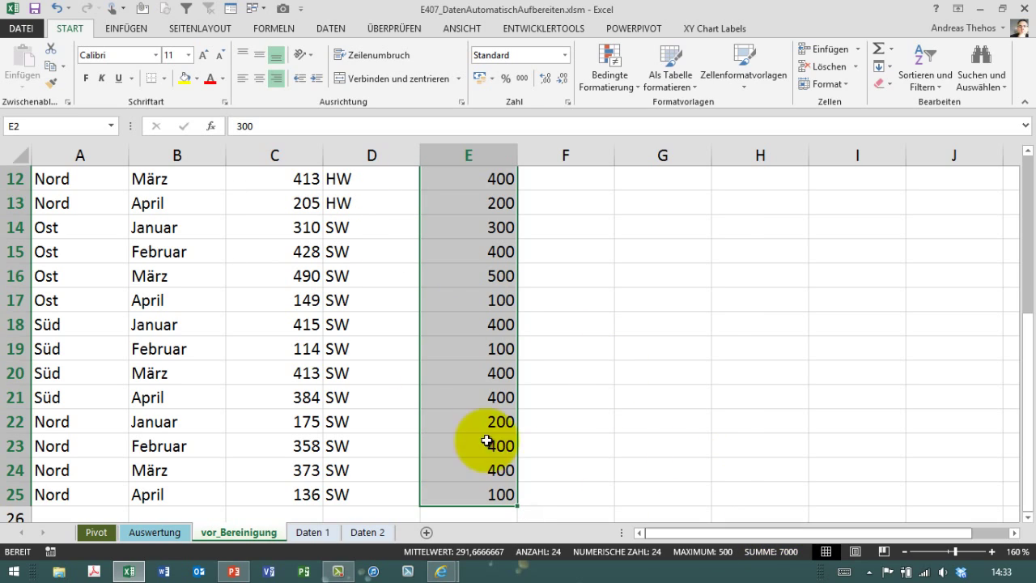
key(ctrl+Up)
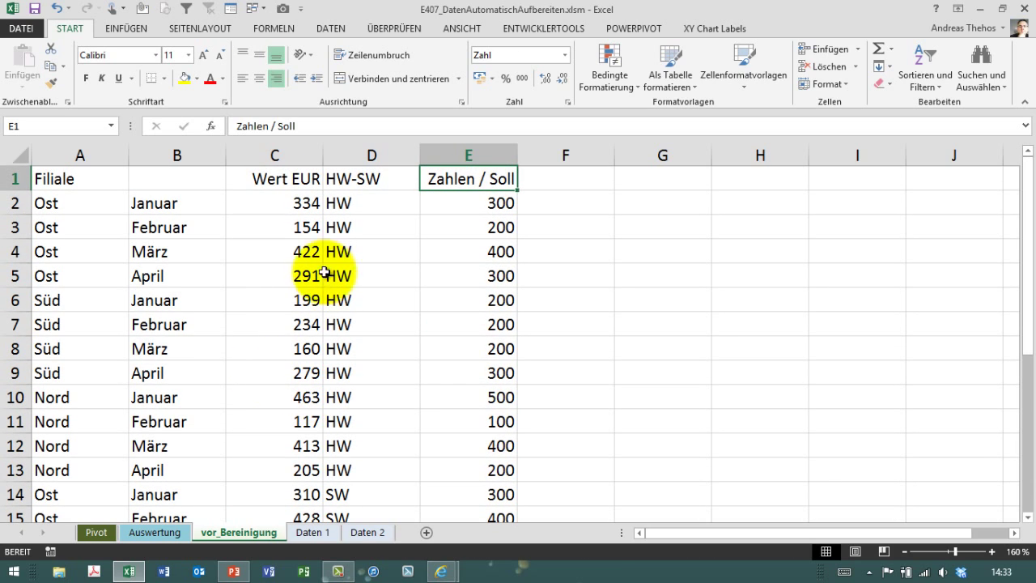
Switch on automatic raw-data updating ('Aktualisierung Rohdaten einschalten') on Auswertung
click(166, 533)
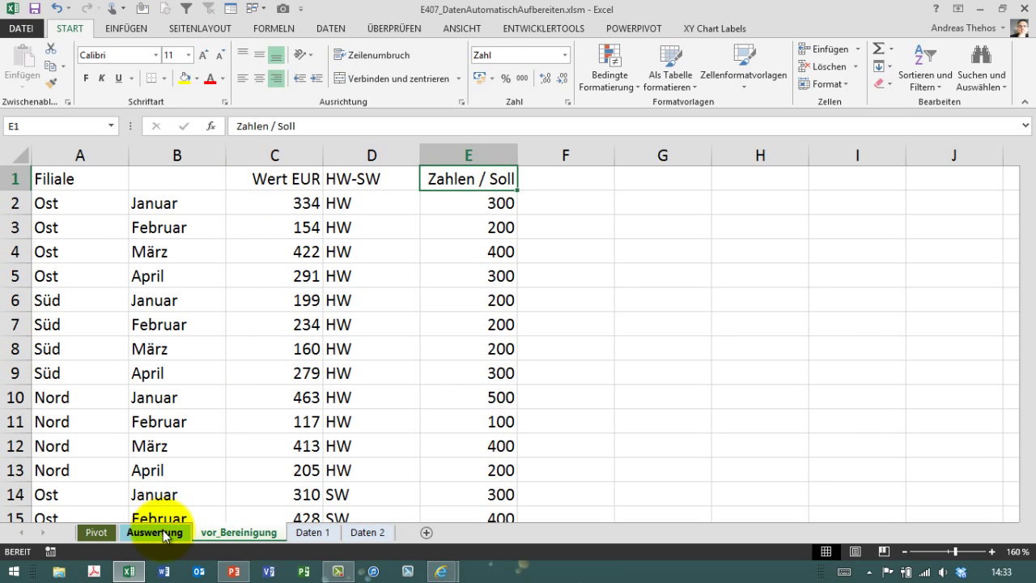
click(159, 202)
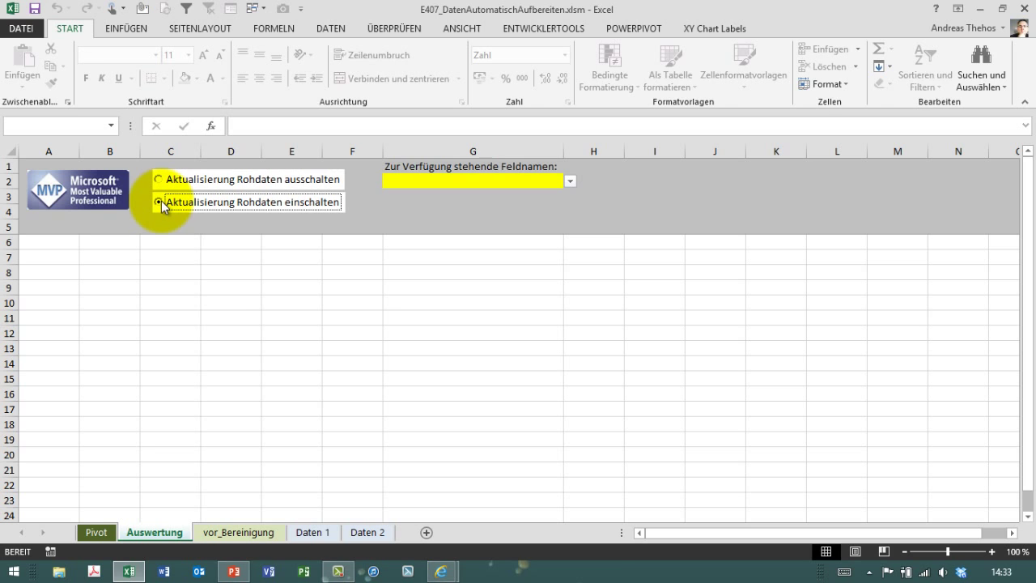
click(254, 536)
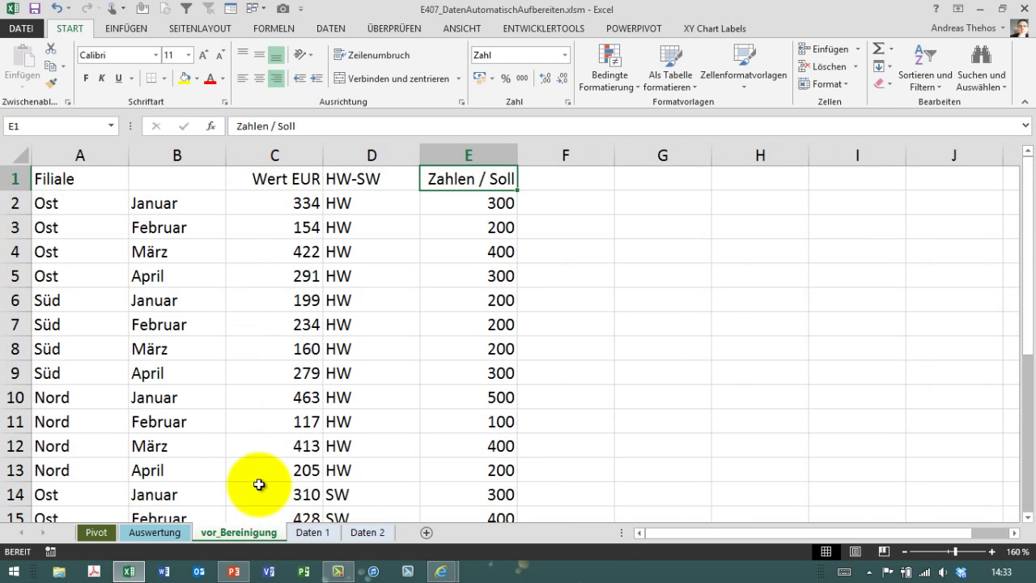
Trigger the name update and verify the field list offers Filiale, Feld2, Wert_EUR, HW_SW, Zahlen___Soll
click(187, 532)
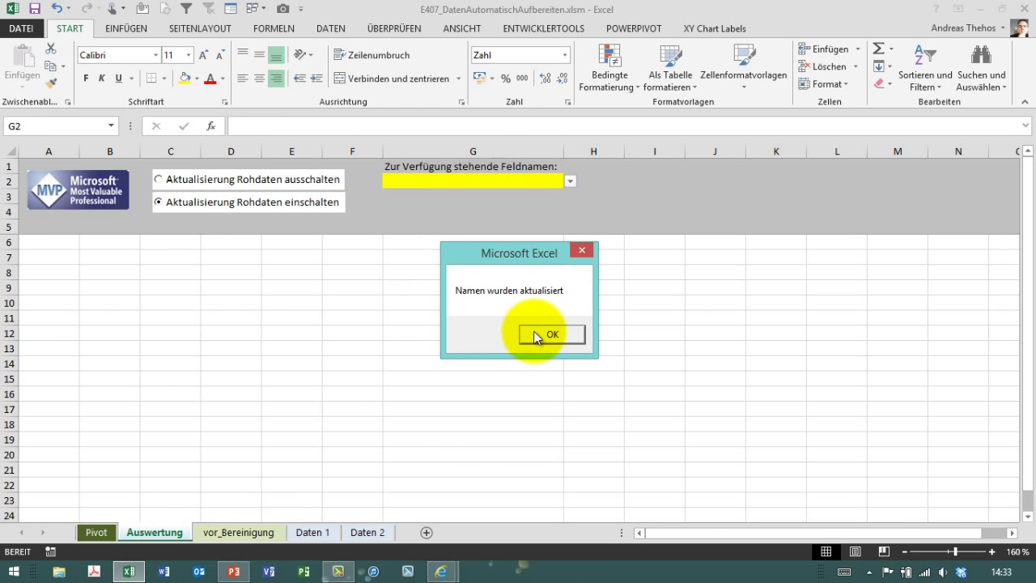
click(548, 334)
click(571, 181)
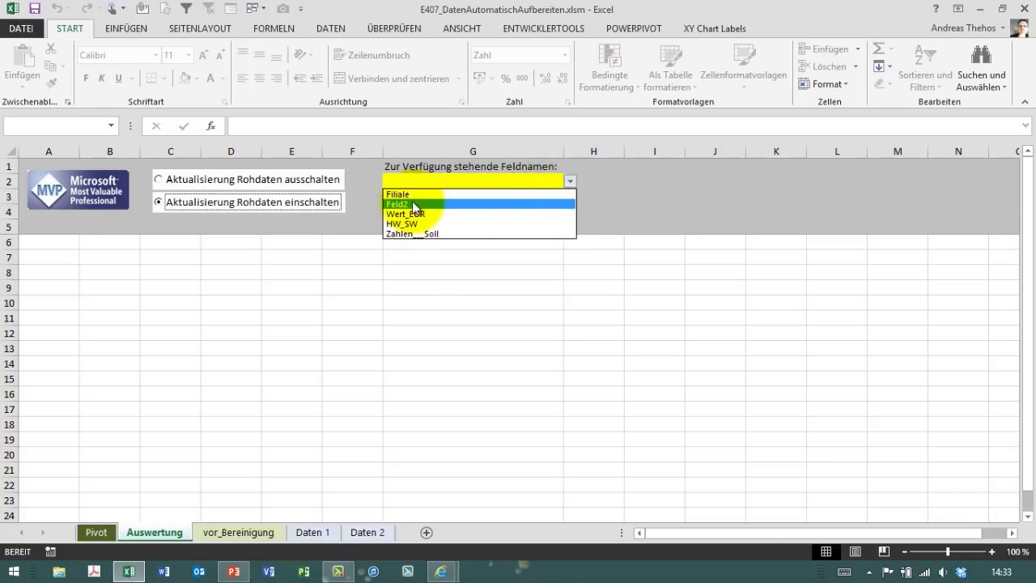
click(255, 524)
click(238, 534)
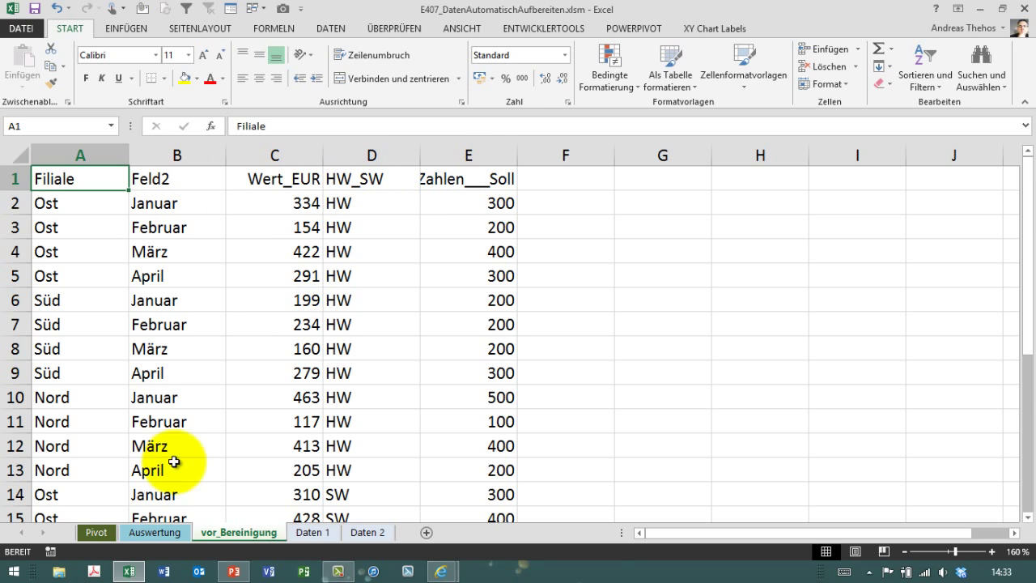
Refresh the pivot and check its Filiale filter lists Ost, Süd and Nord, totalling 7016
click(99, 535)
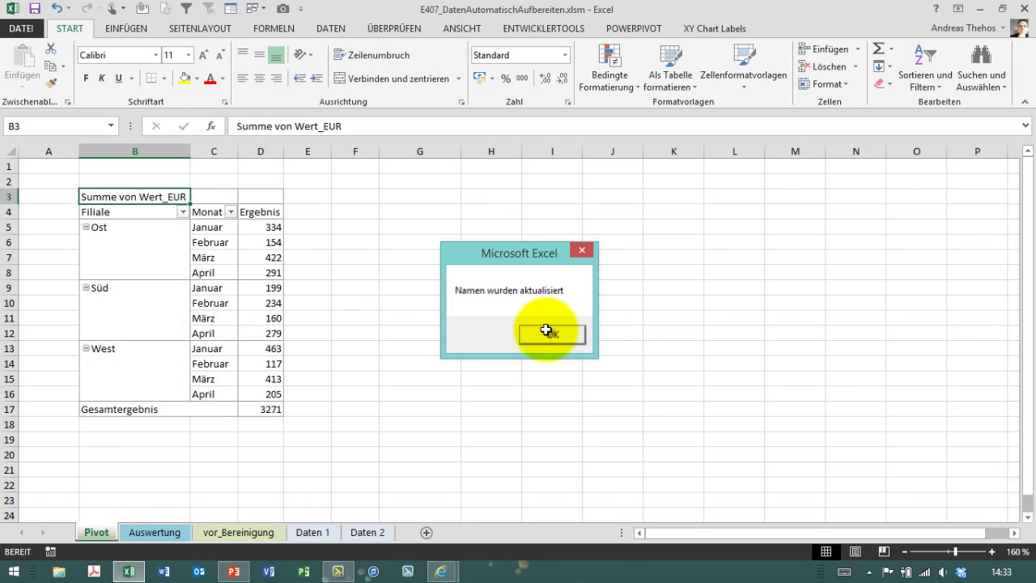
click(541, 332)
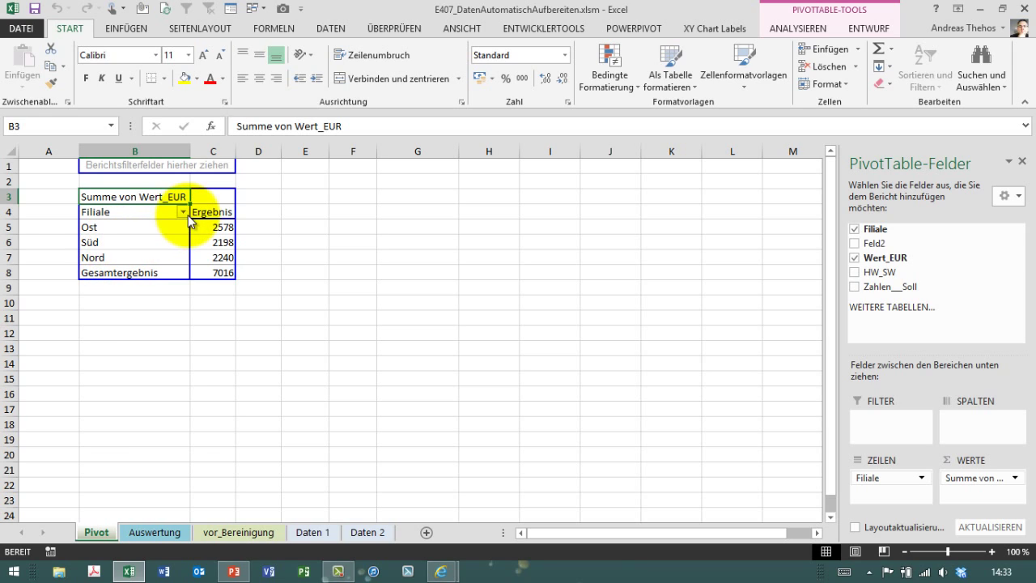
click(183, 212)
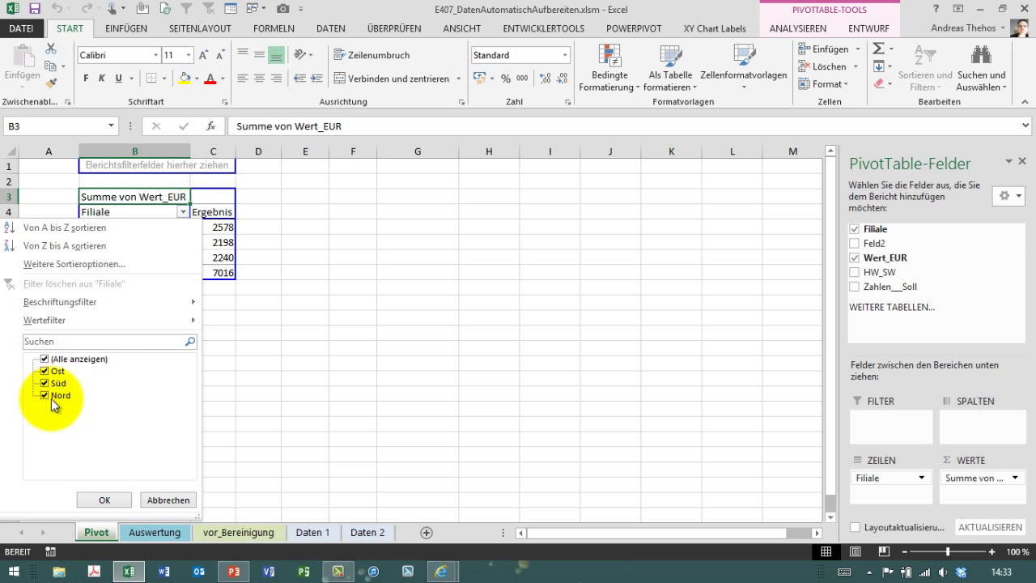
click(166, 502)
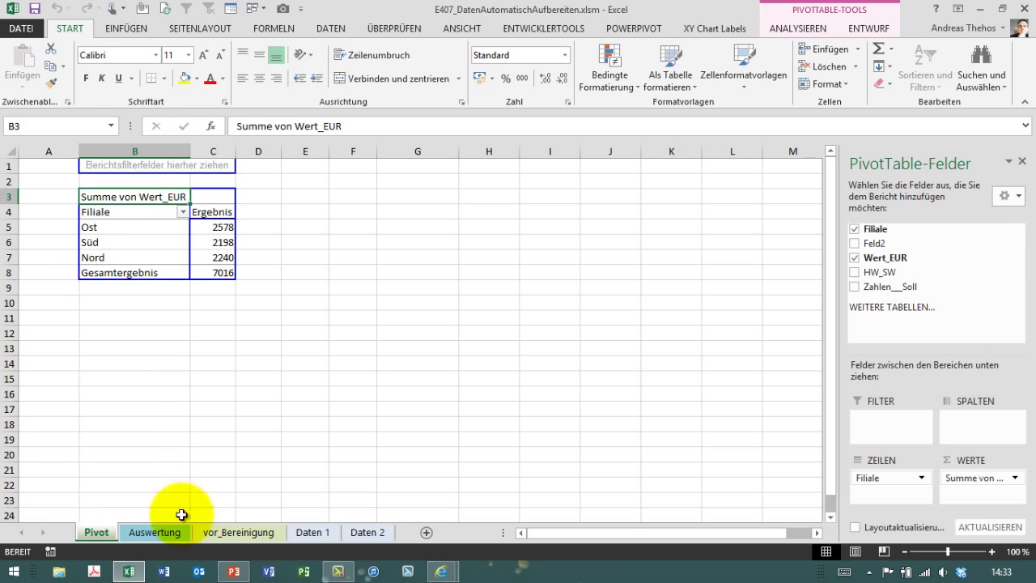
click(235, 534)
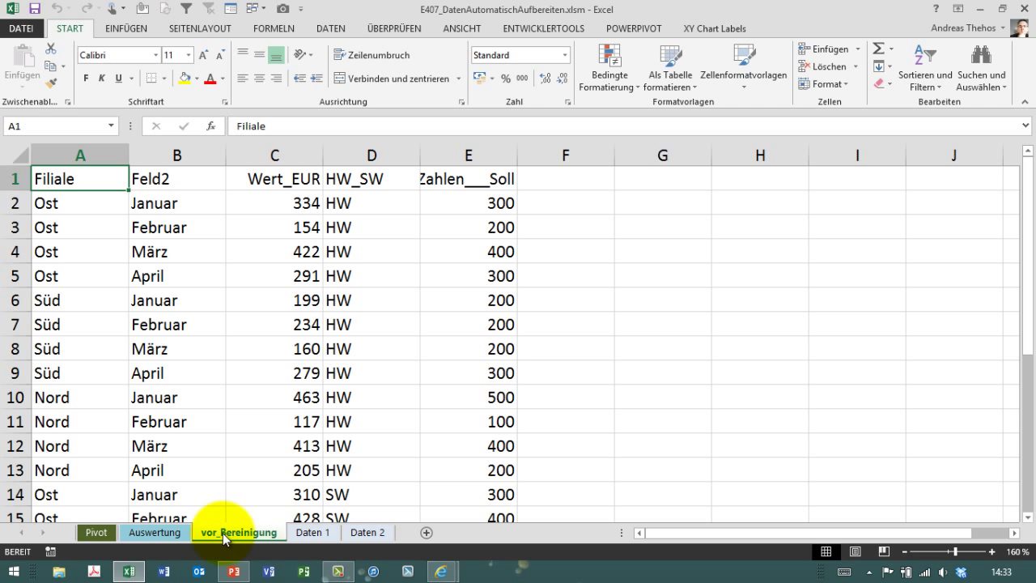
Review DieseArbeitsmappe's Workbook_Open code in the VBA editor, then return to Excel
key(alt+F11)
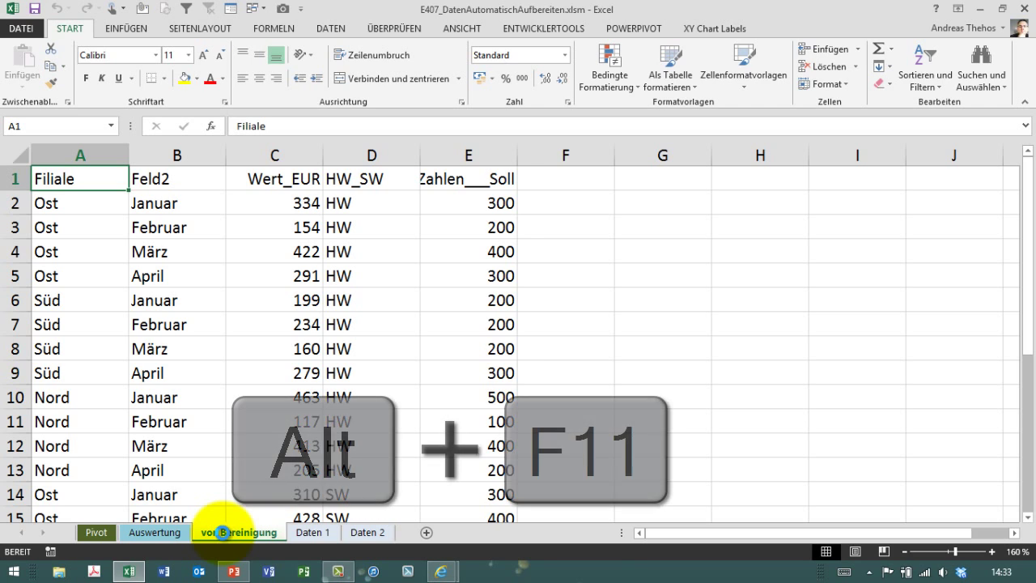
double_click(83, 138)
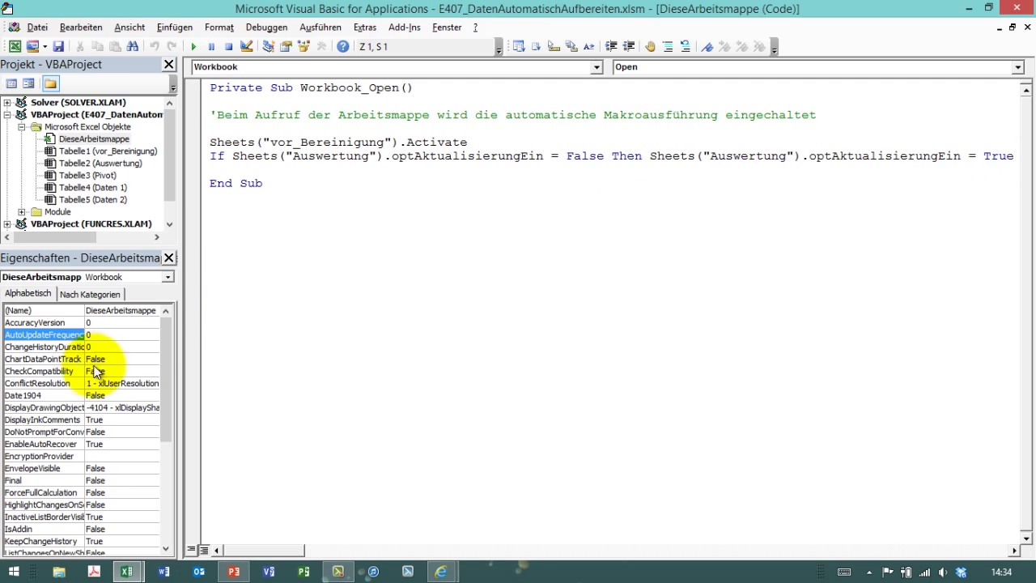
click(28, 84)
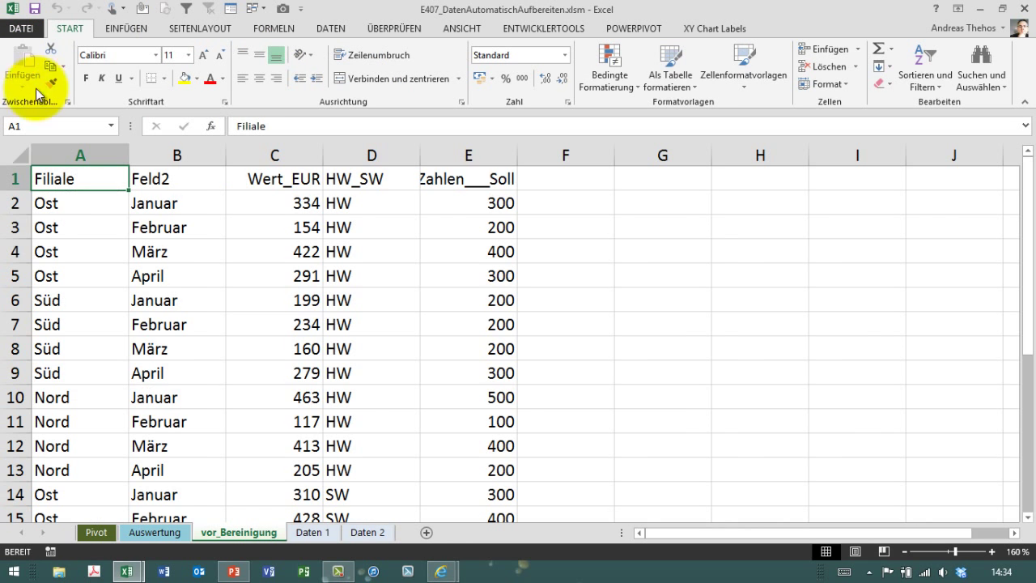
Switch to Auswertung to refresh field names, dismiss the message, and toggle raw-data updating off and on
click(174, 532)
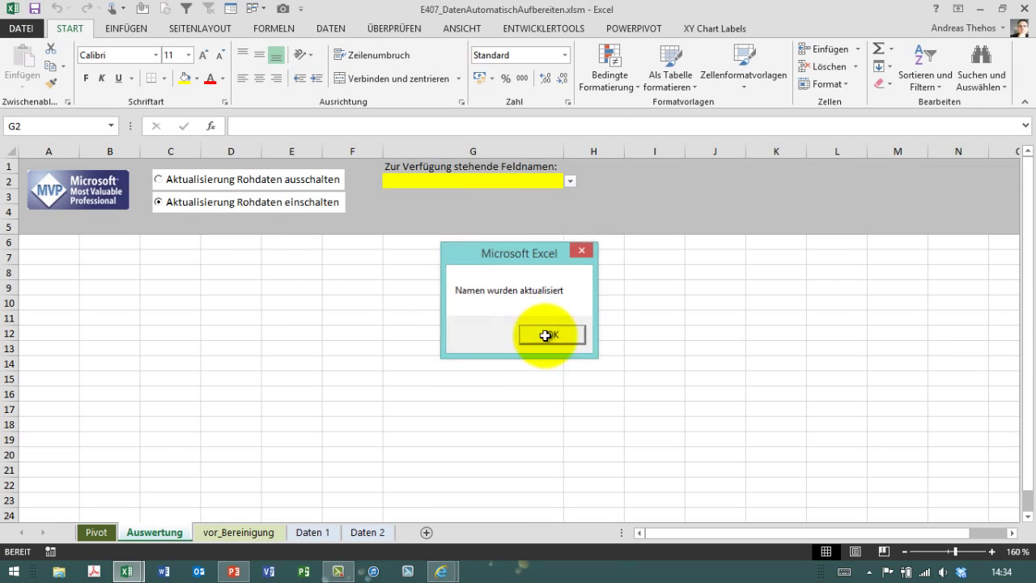
click(553, 335)
click(170, 180)
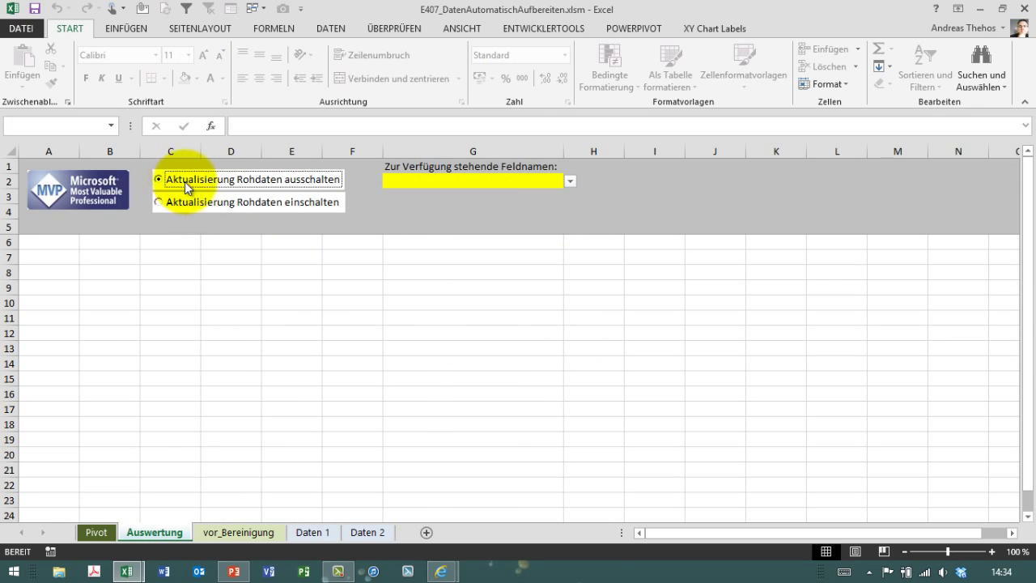
click(174, 203)
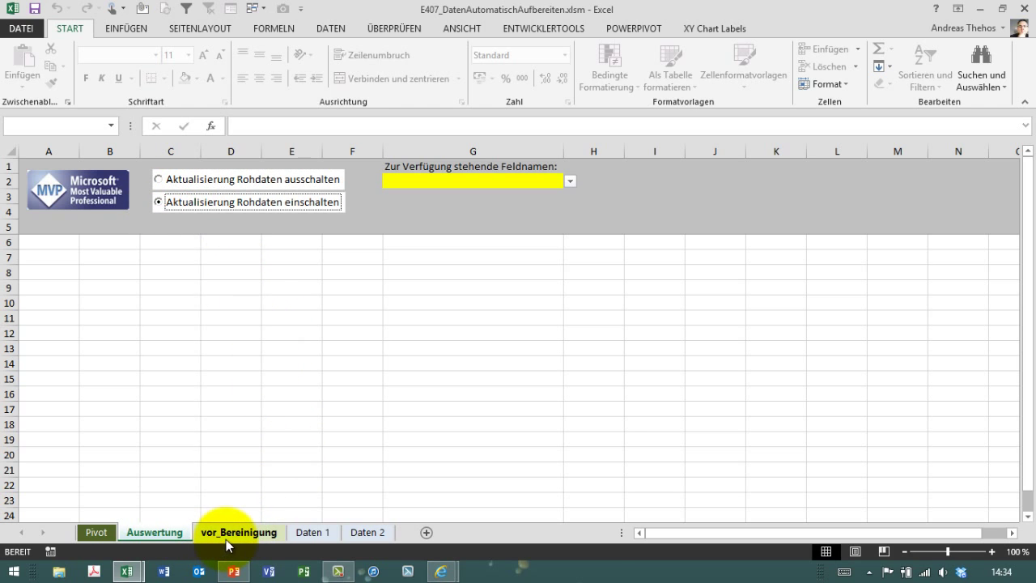
click(224, 481)
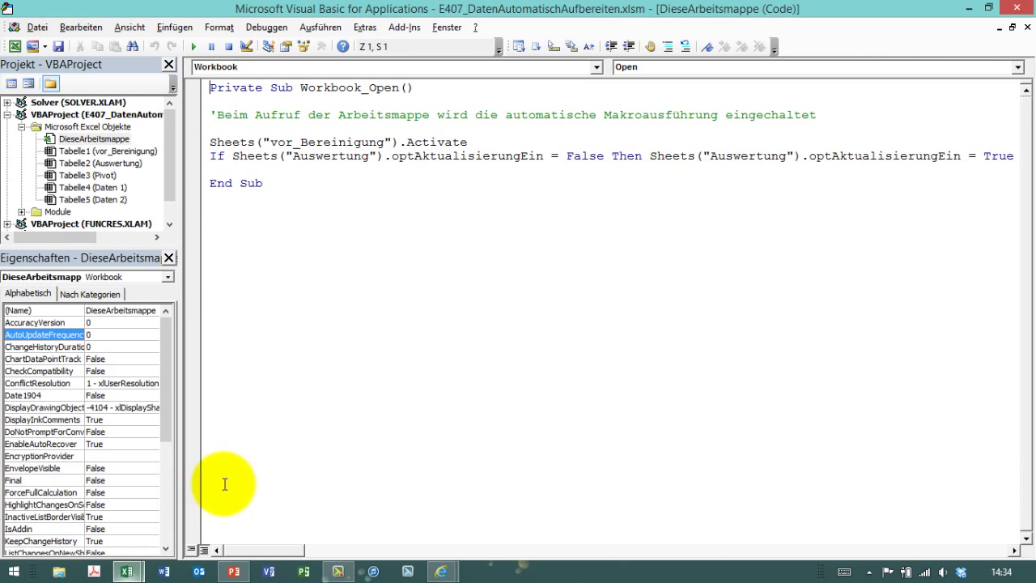
Inspect vor_Bereinigung's Worksheet_Deactivate procedure and the cleanup macro it calls
double_click(89, 153)
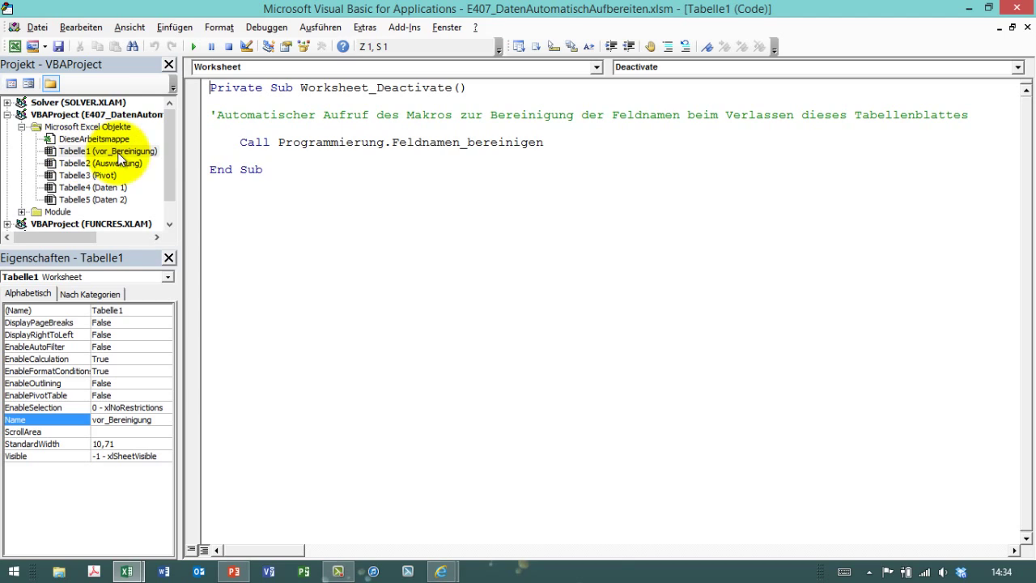
mouse_move(265, 171)
mouse_down()
mouse_move(214, 128)
mouse_move(210, 89)
mouse_up()
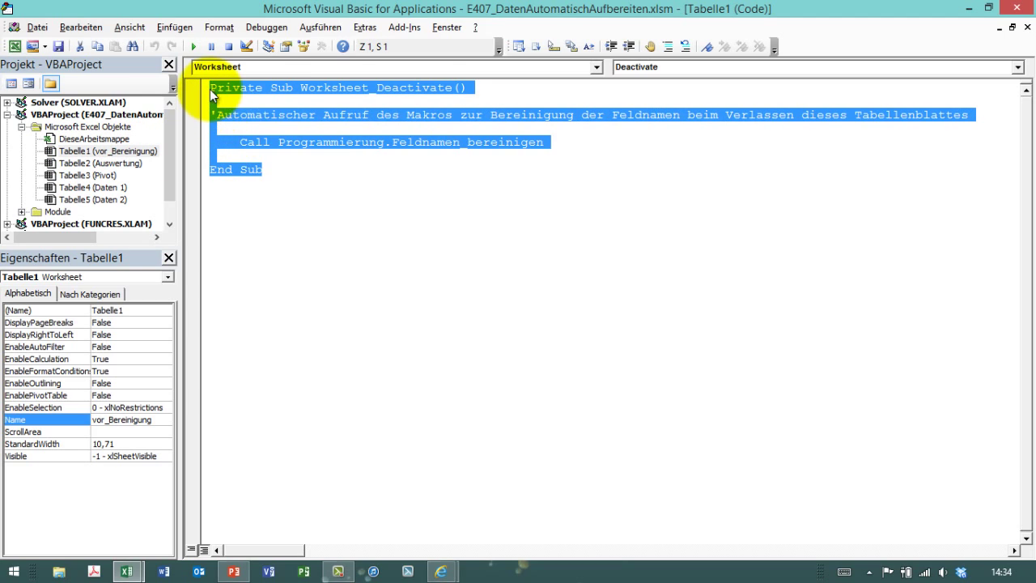
double_click(414, 87)
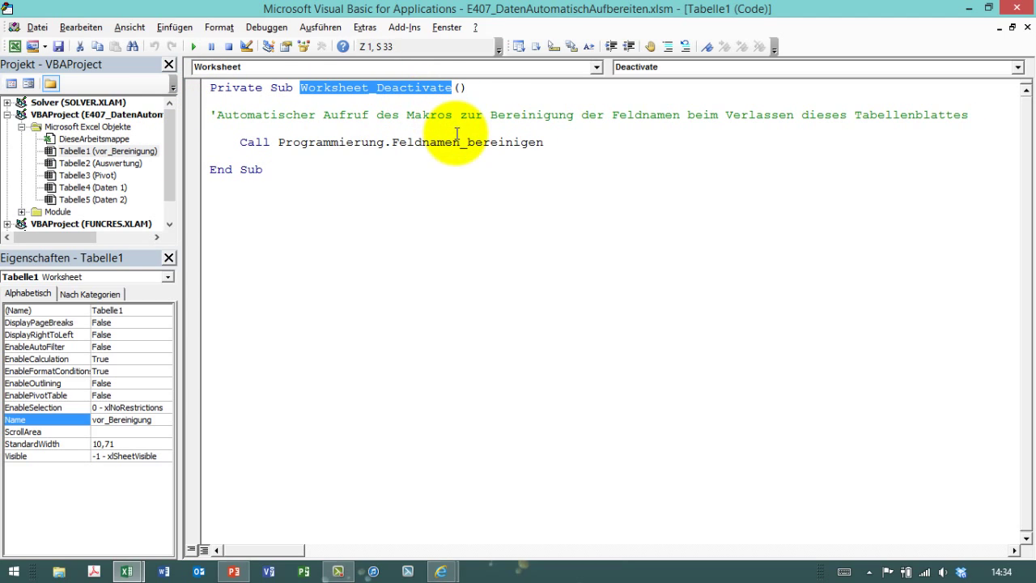
drag(407, 142, 544, 142)
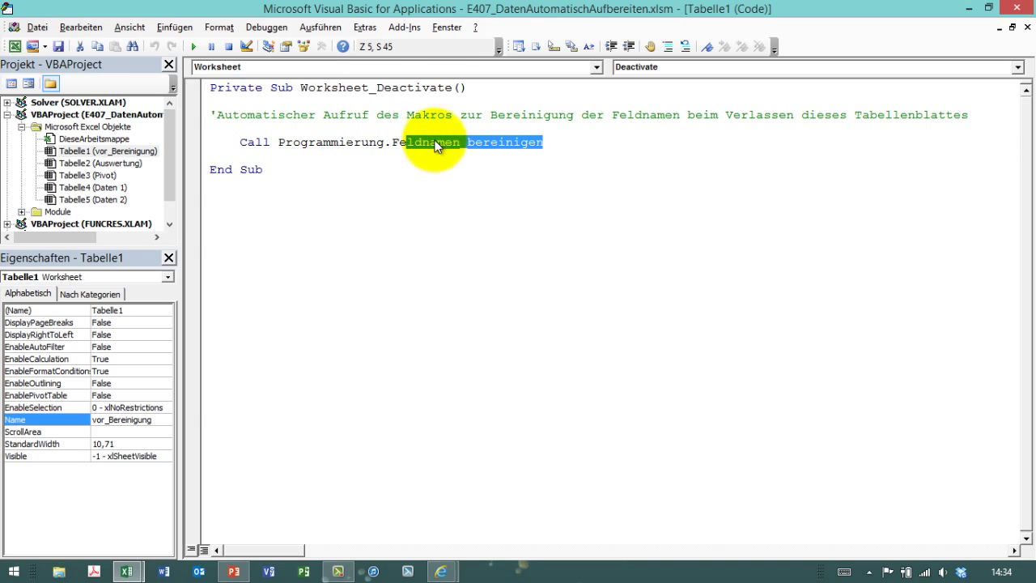
Open the Programmierung module and examine Feldnamen_bereinigen's check of Auswertung cell B3
click(23, 211)
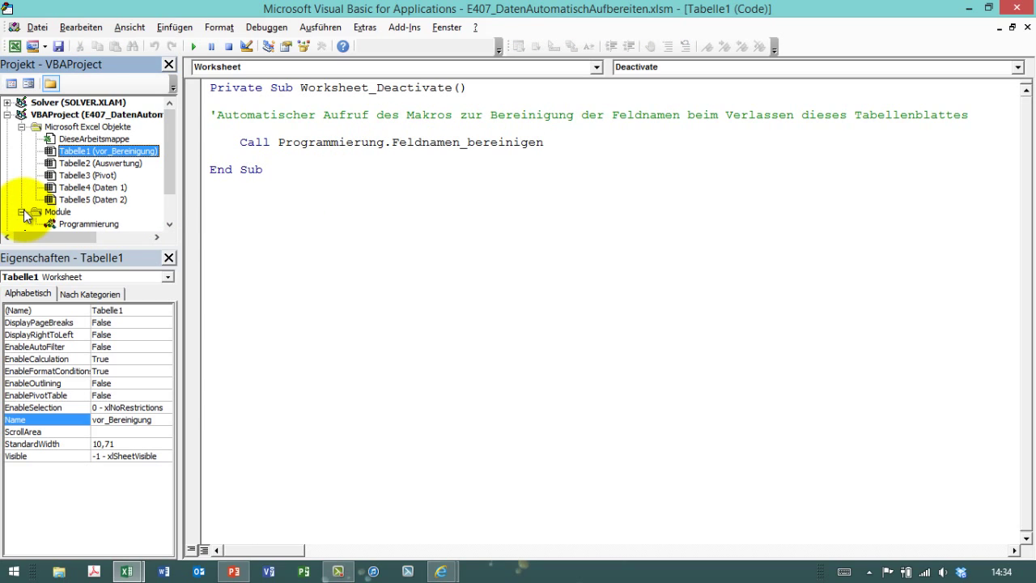
click(76, 225)
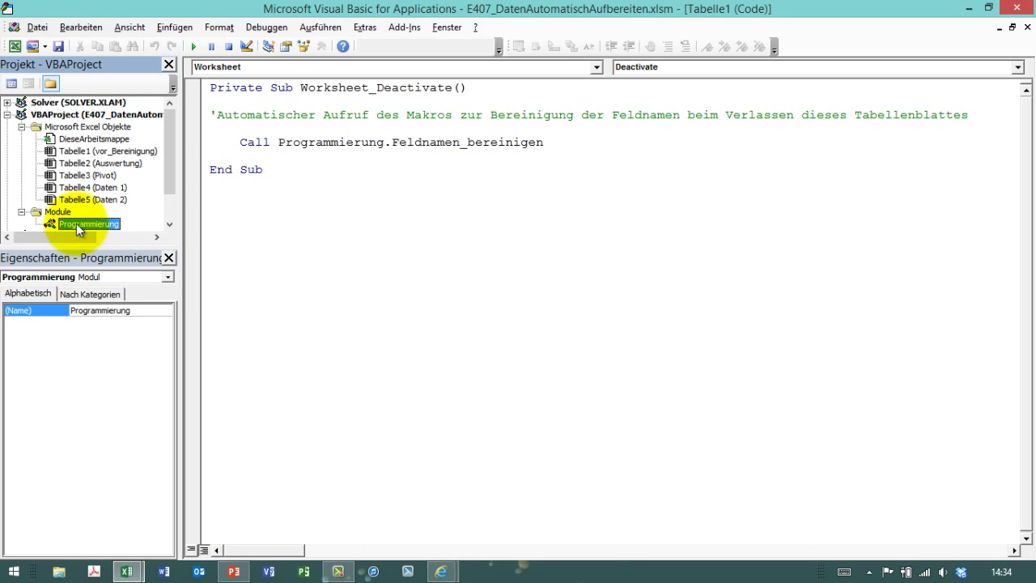
double_click(76, 224)
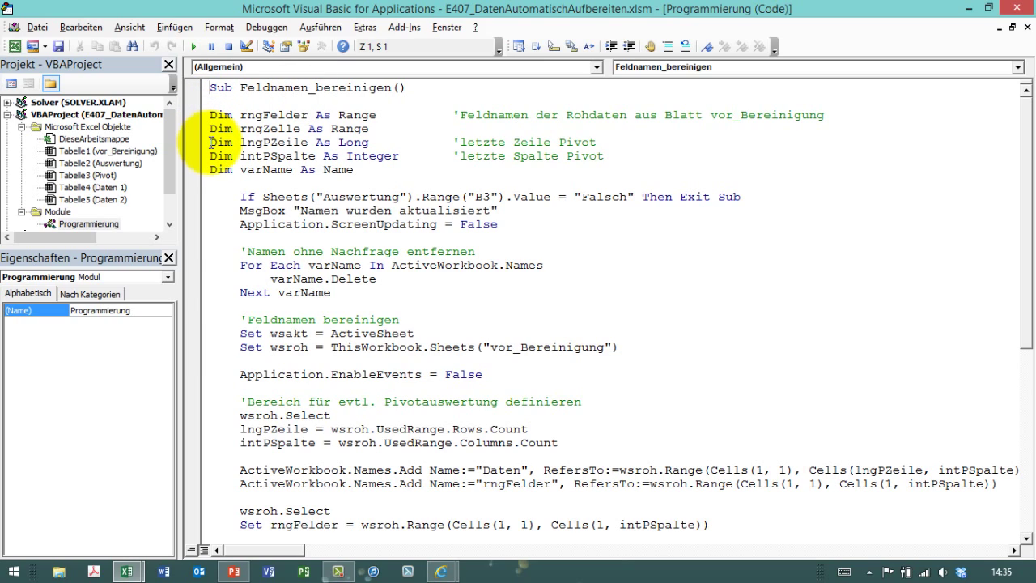
drag(240, 196, 553, 202)
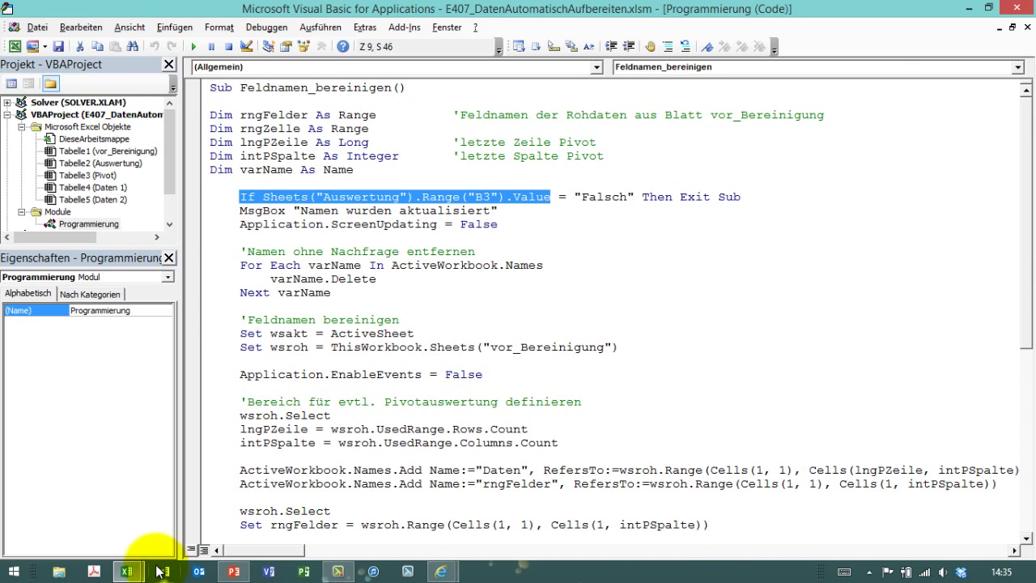
click(17, 49)
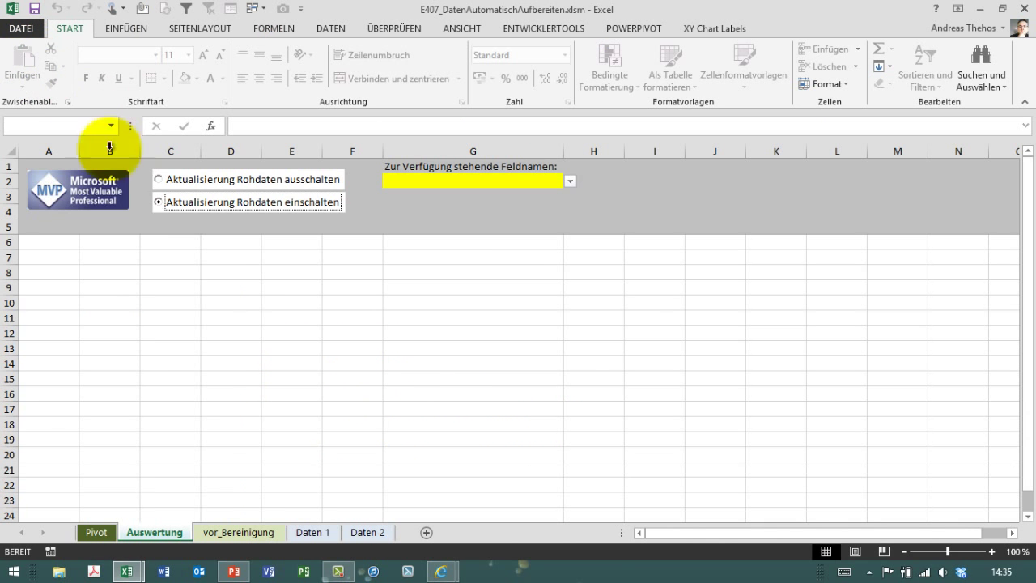
Toggle raw-data updating off and on, confirming linked cell B3 switches from FALSCH to WAHR
click(160, 180)
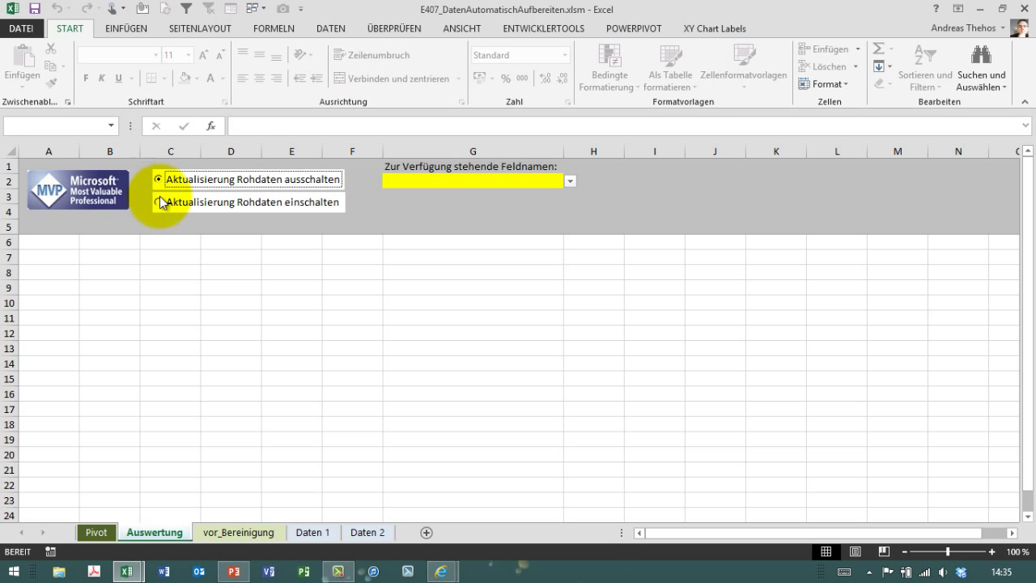
click(137, 199)
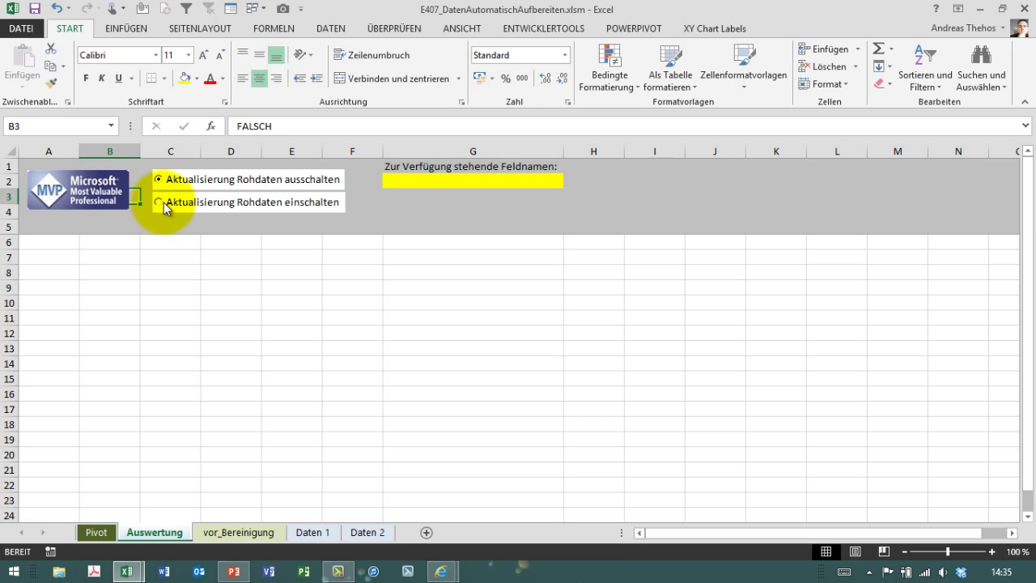
click(160, 204)
click(144, 201)
click(130, 201)
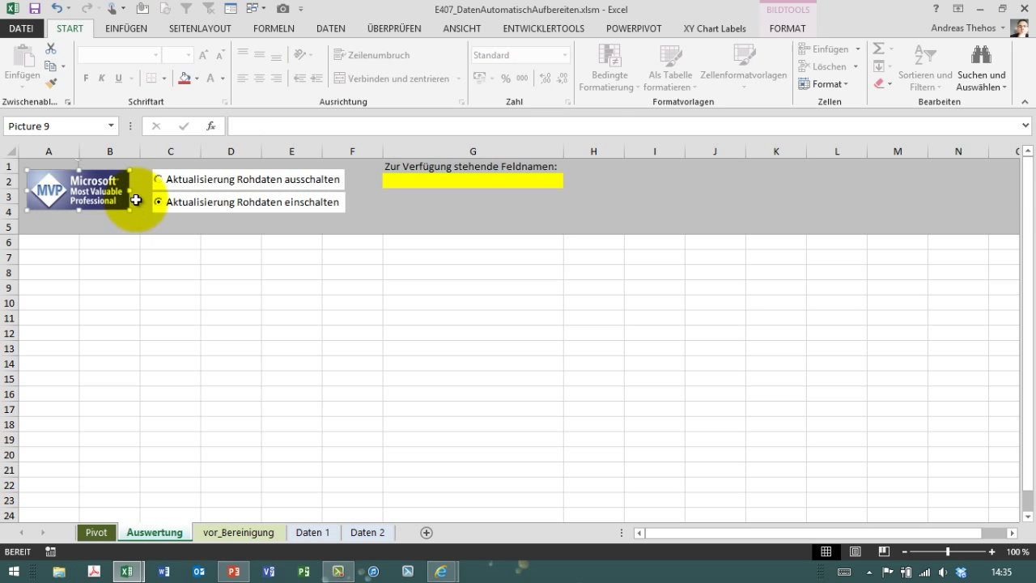
click(142, 201)
click(135, 197)
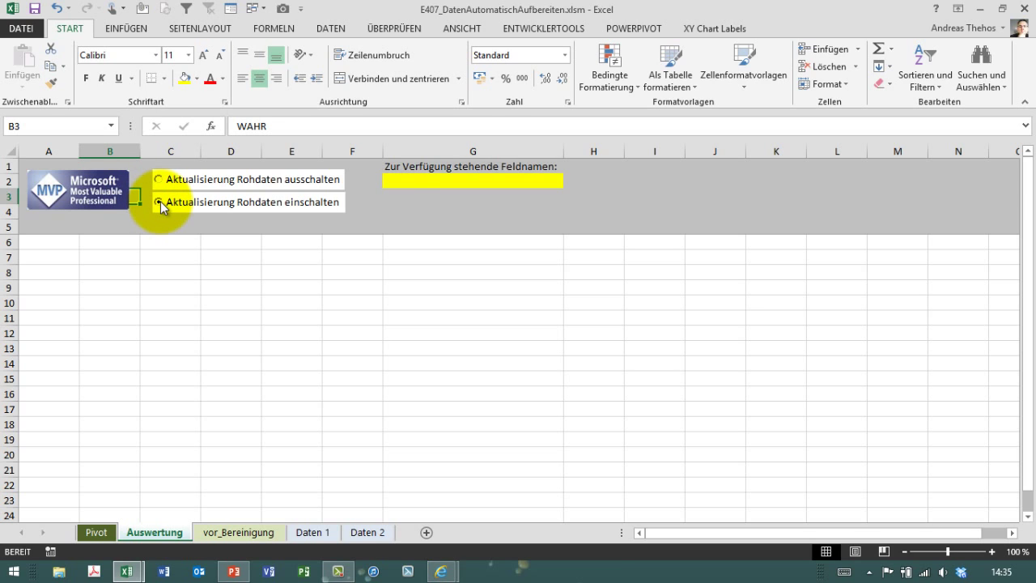
click(159, 180)
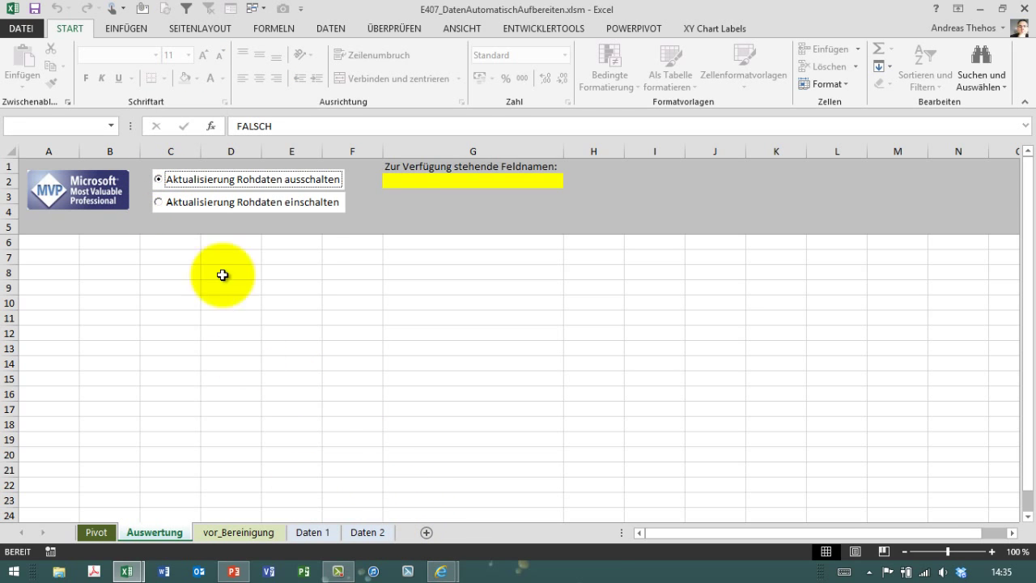
click(159, 201)
mouse_move(126, 572)
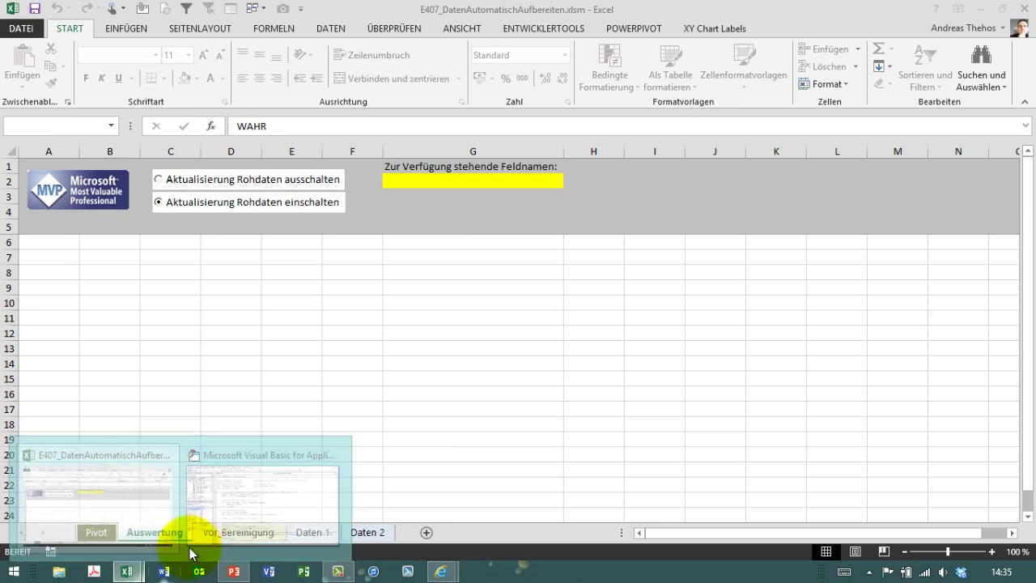
click(243, 502)
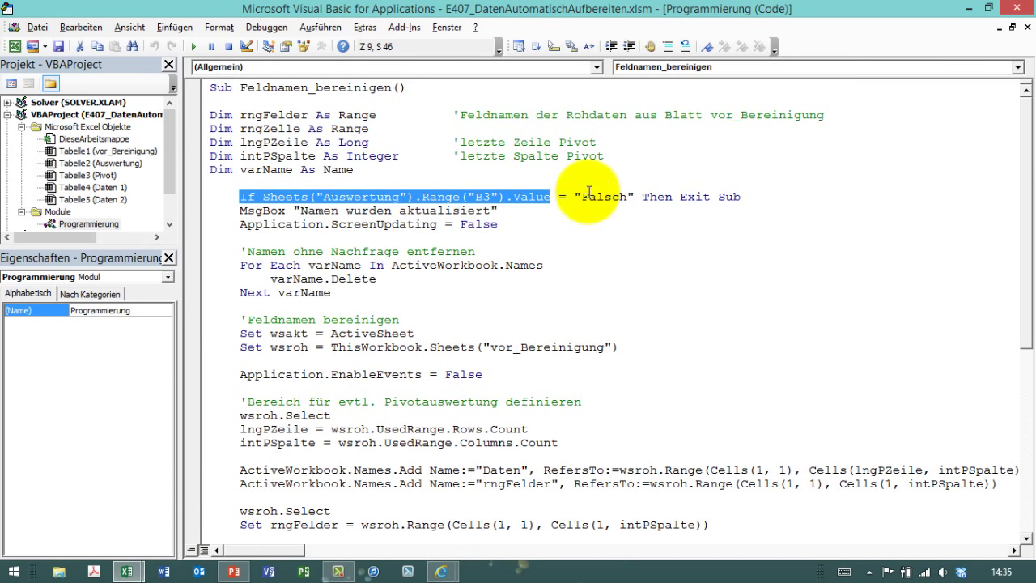
Highlight the B3 Exit Sub check, the names-updated message line and the screen-updating-off line
drag(741, 197, 654, 197)
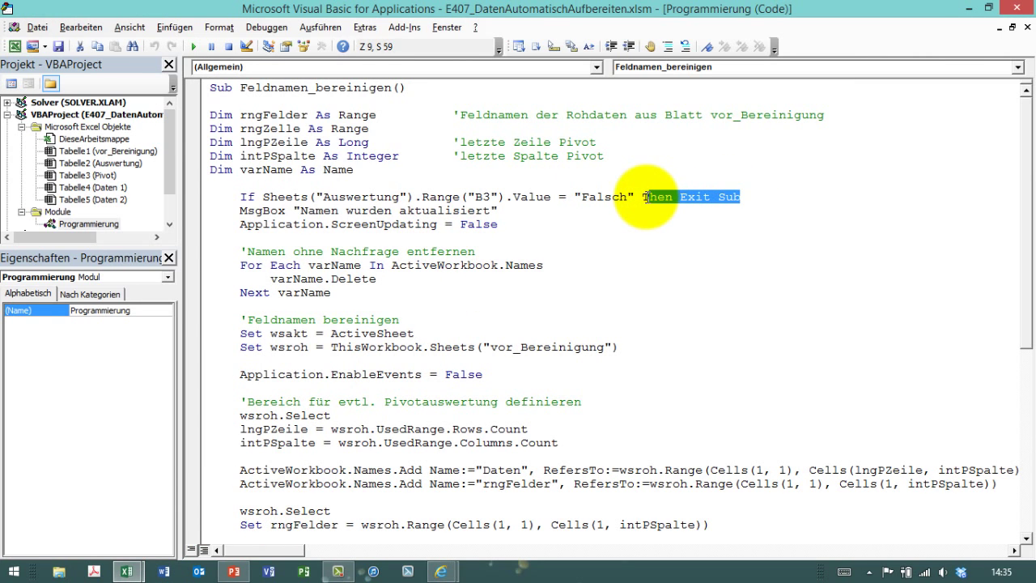
click(201, 215)
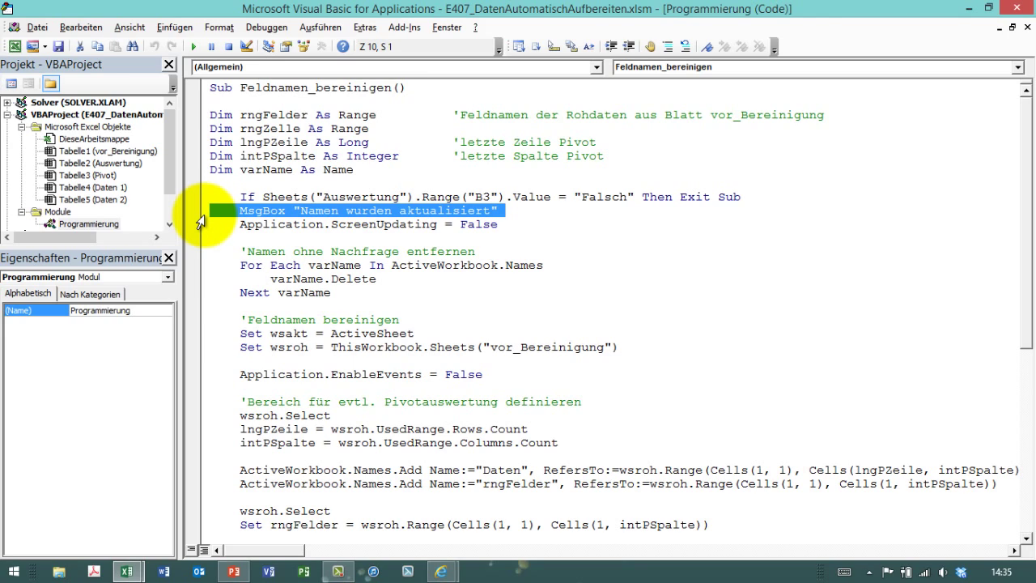
click(198, 227)
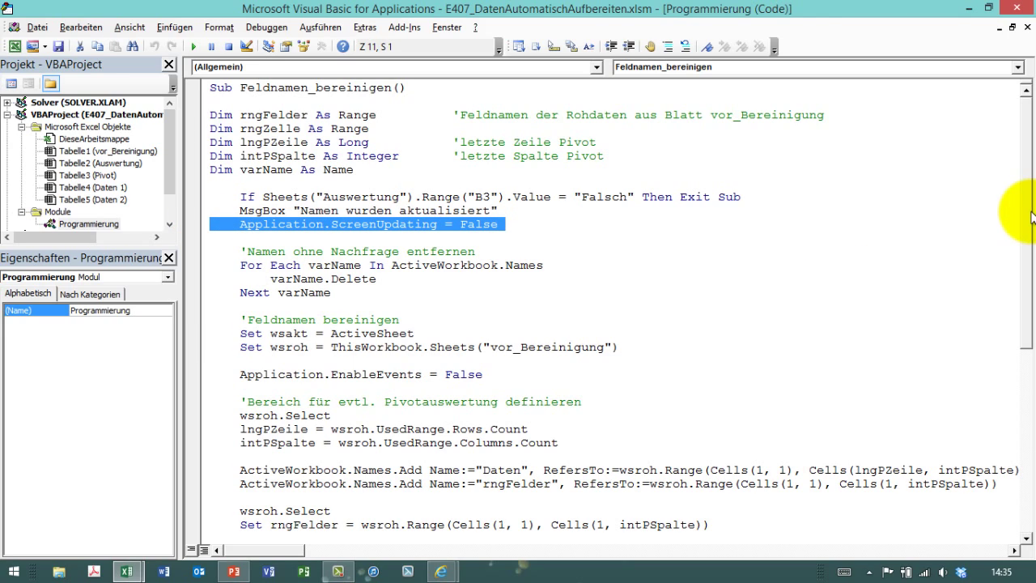
drag(1027, 228, 1027, 405)
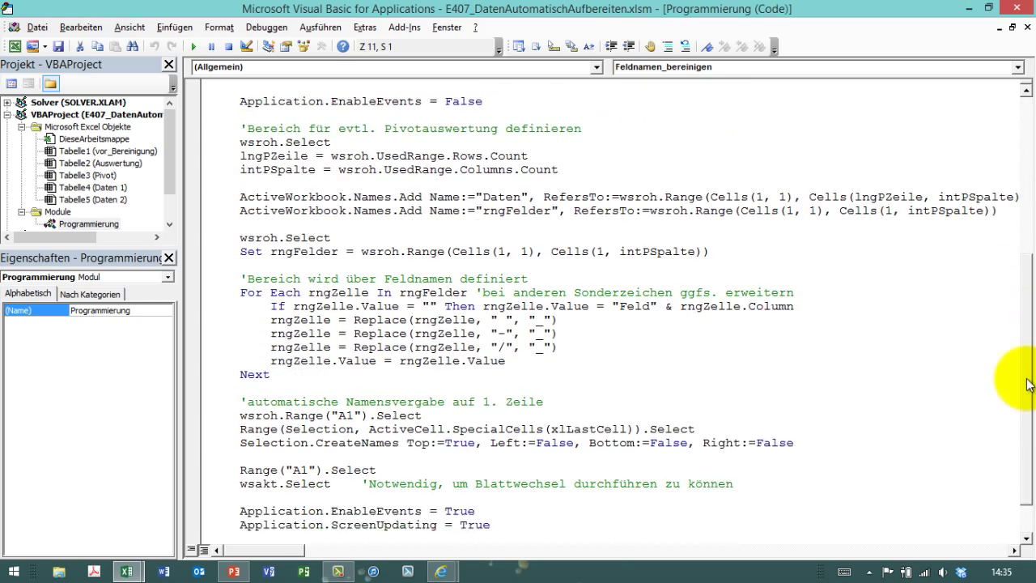
Highlight the lines restoring screen updating, toggling events, and the loop deleting all workbook names
click(197, 486)
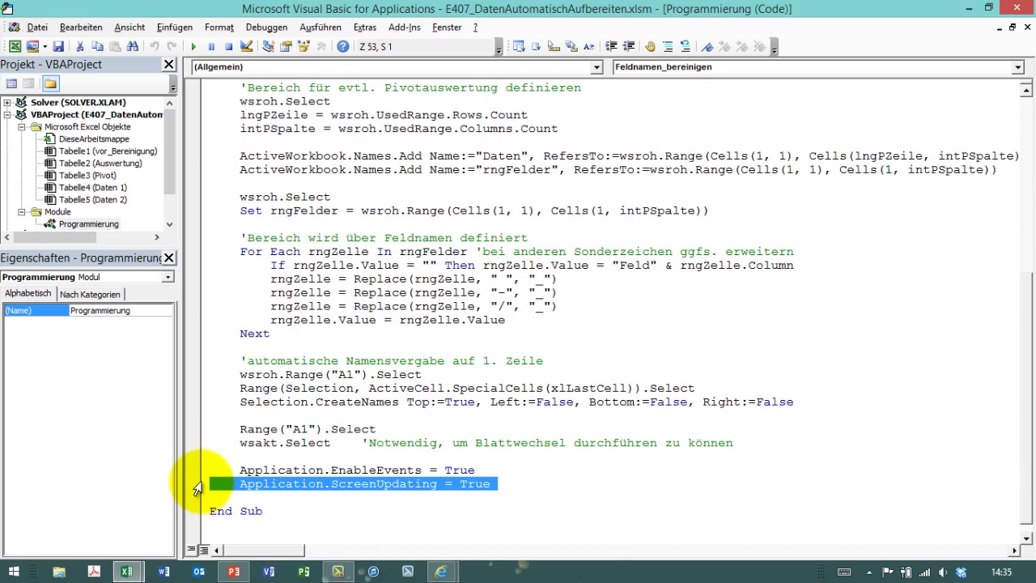
click(197, 470)
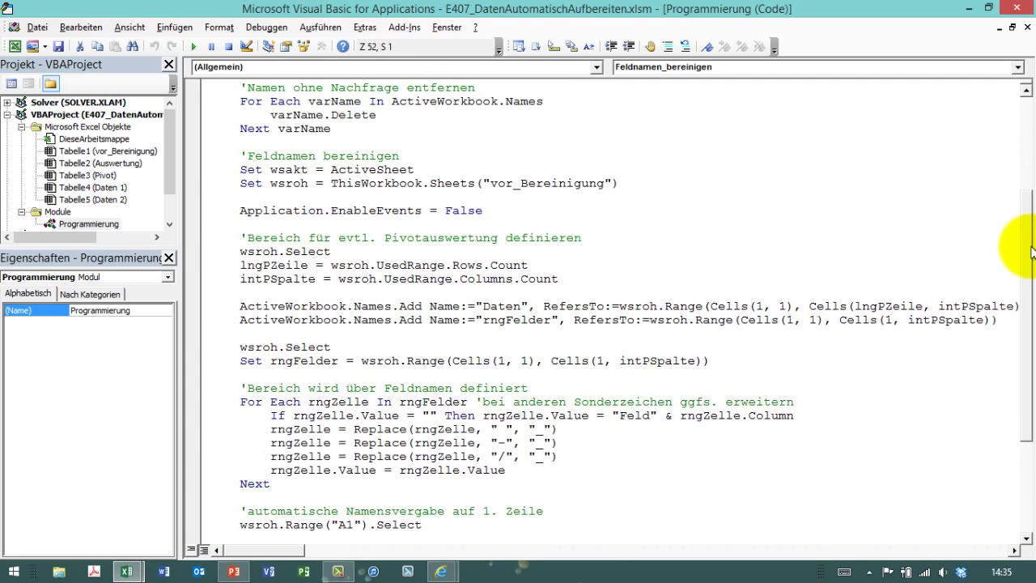
drag(1030, 338, 1029, 210)
click(210, 294)
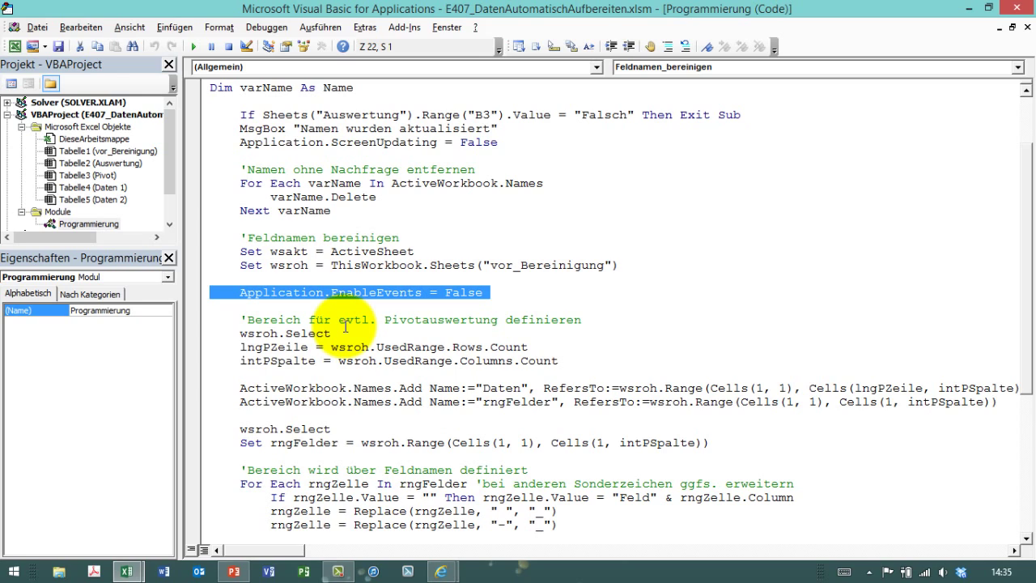
scroll(346, 325, up, 2)
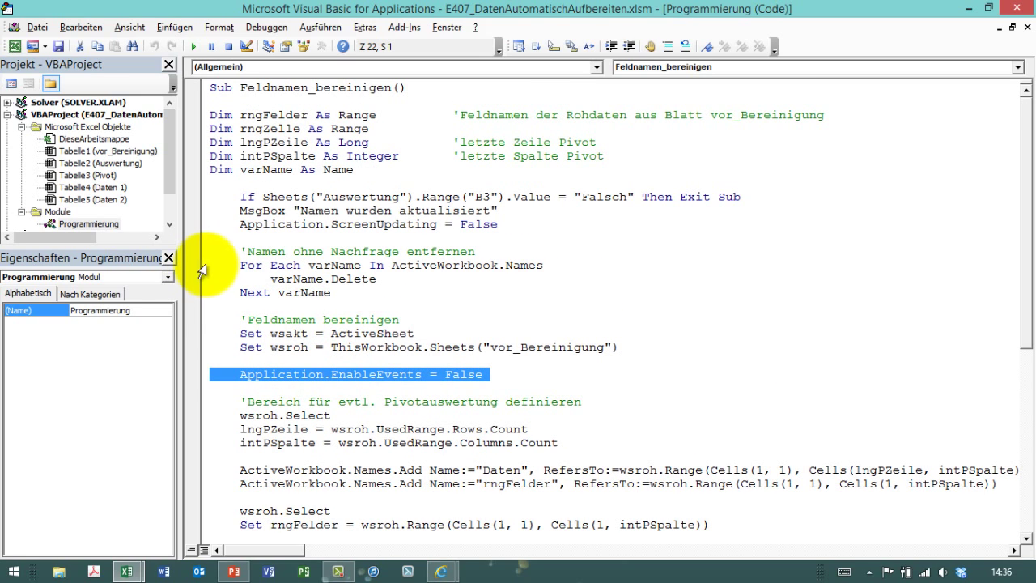
drag(196, 271, 195, 293)
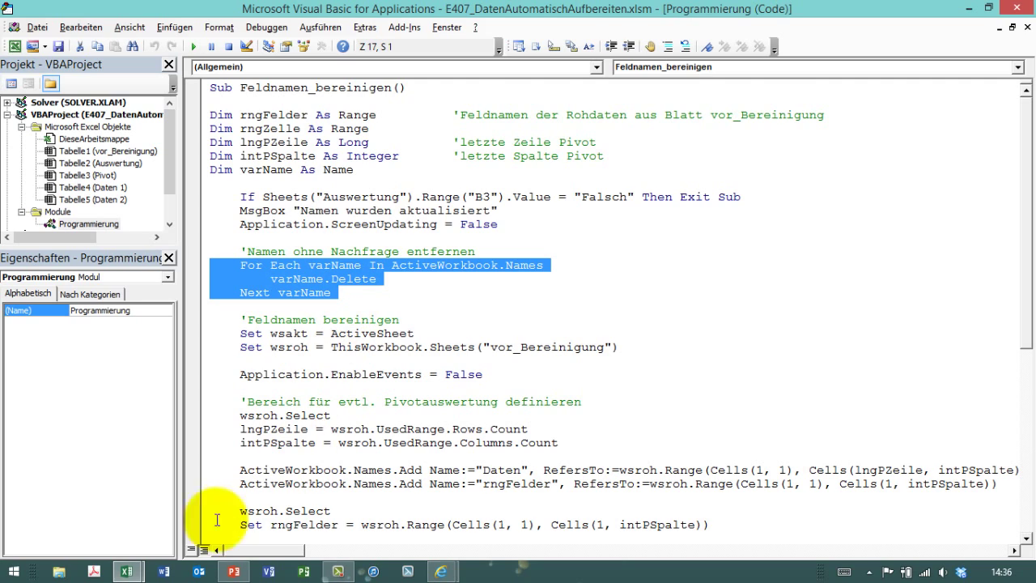
Check G2's field-name list, then select headers A1:E1 on vor_Bereinigung
mouse_move(127, 571)
click(117, 523)
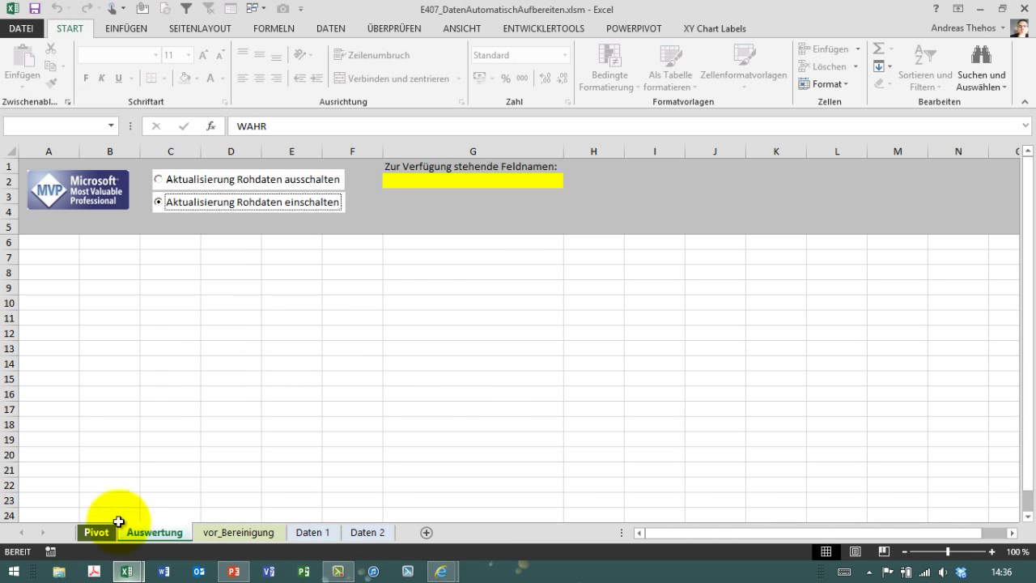
click(497, 188)
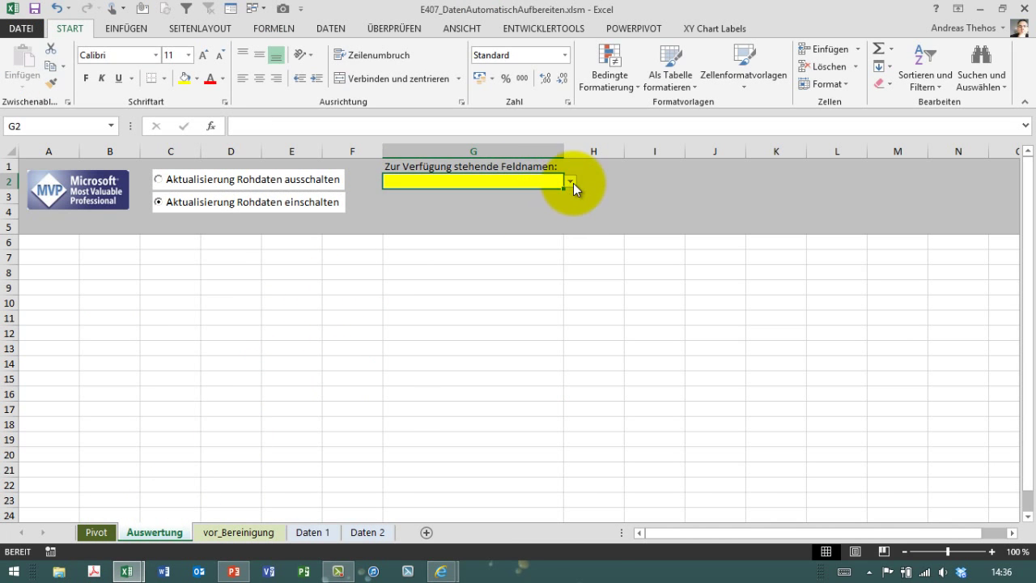
click(571, 181)
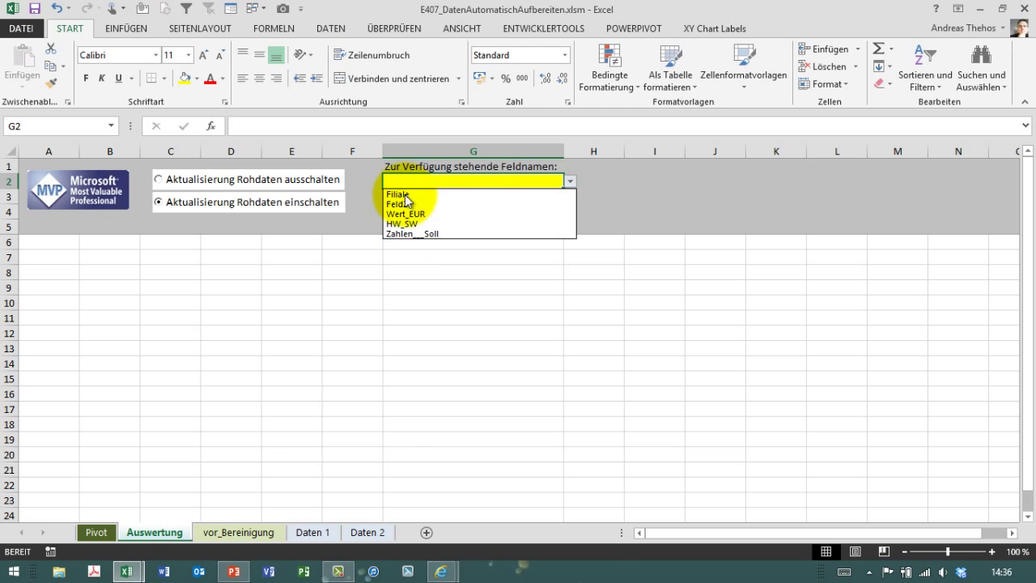
click(219, 530)
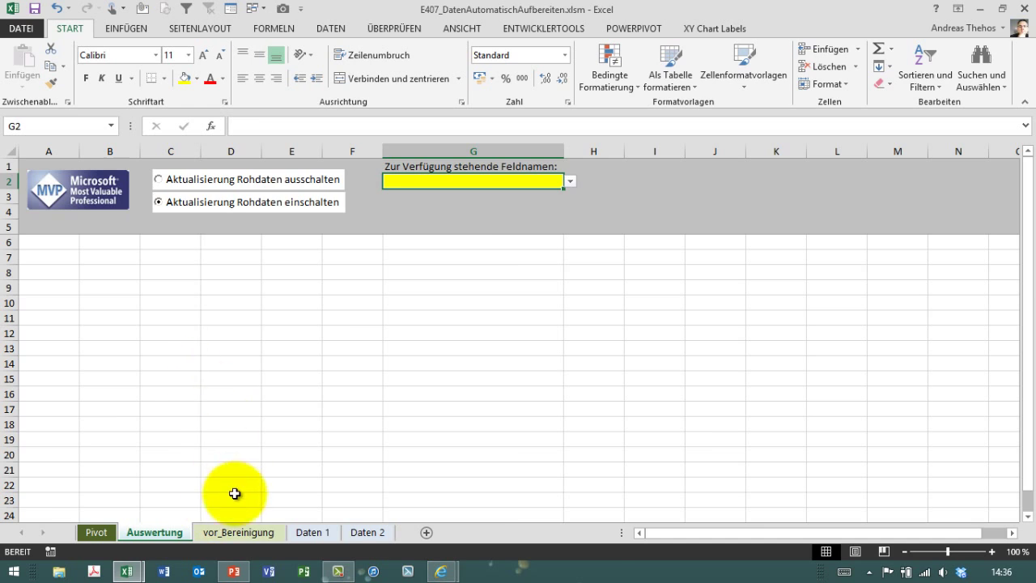
click(233, 532)
drag(86, 178, 474, 179)
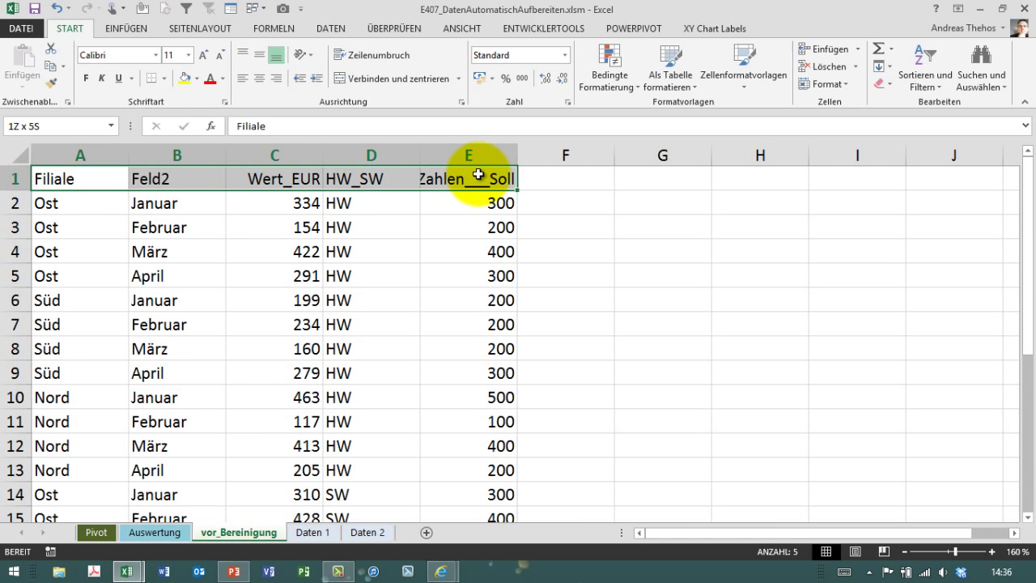
drag(93, 179, 451, 180)
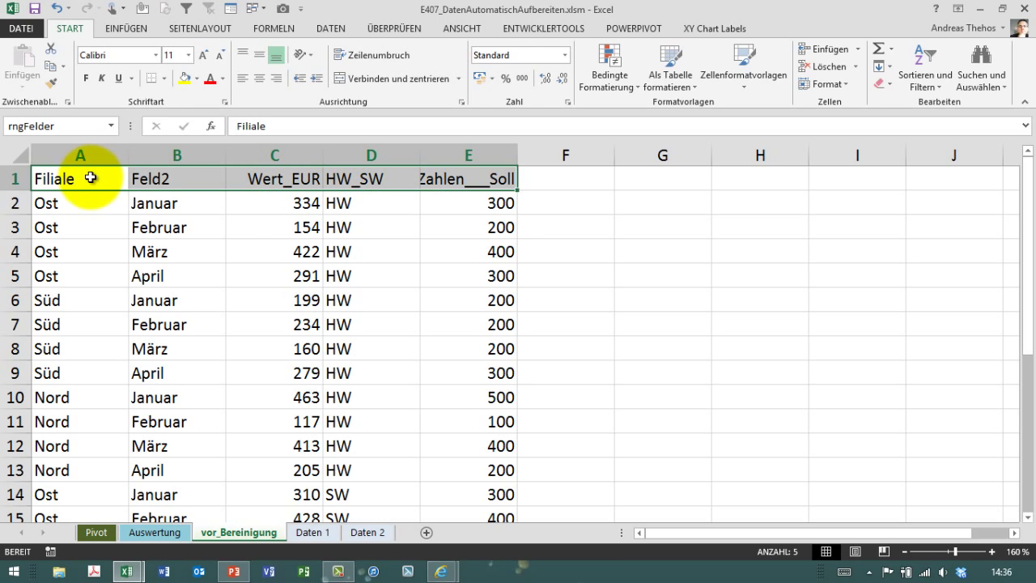
Verify in Name Manager that rngFelder refers to vor_Bereinigung!$A$1:$E$1, then return to Auswertung
click(264, 30)
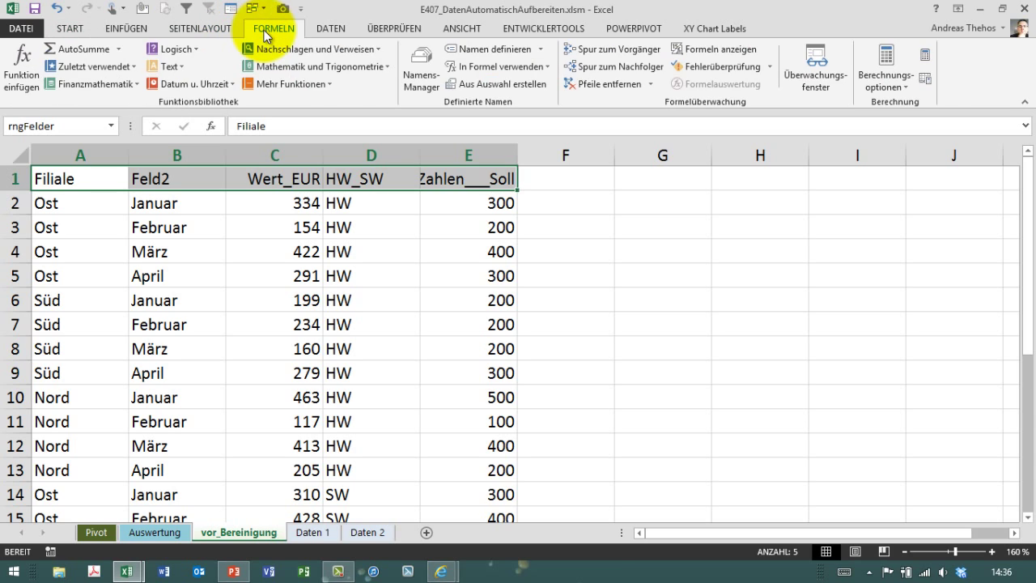
click(415, 69)
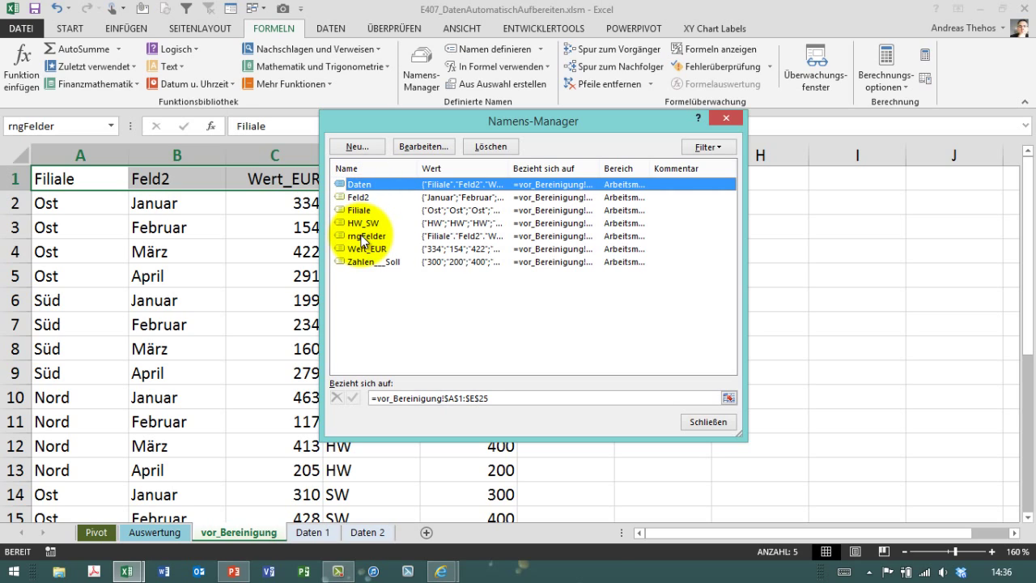
click(363, 236)
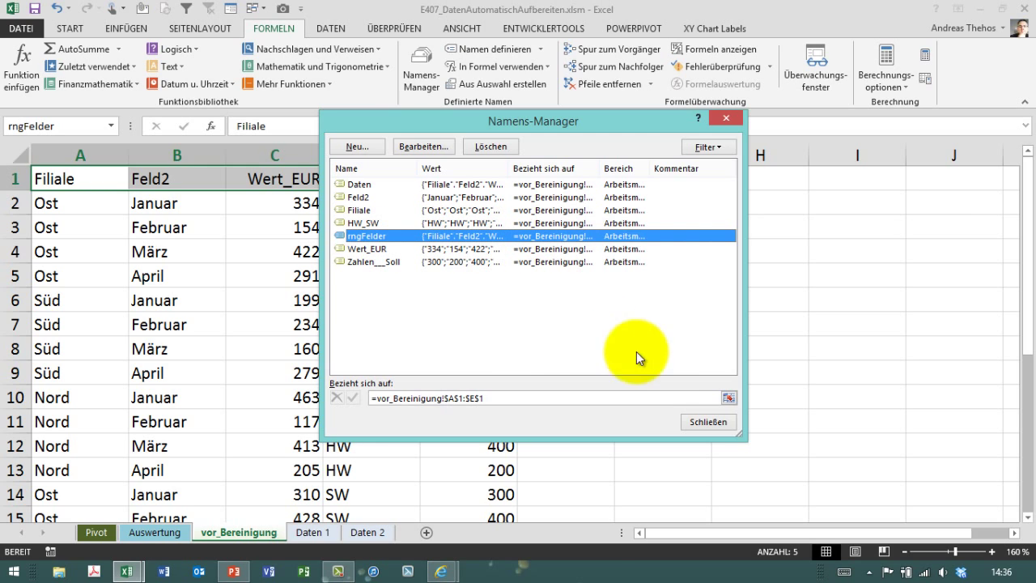
click(715, 423)
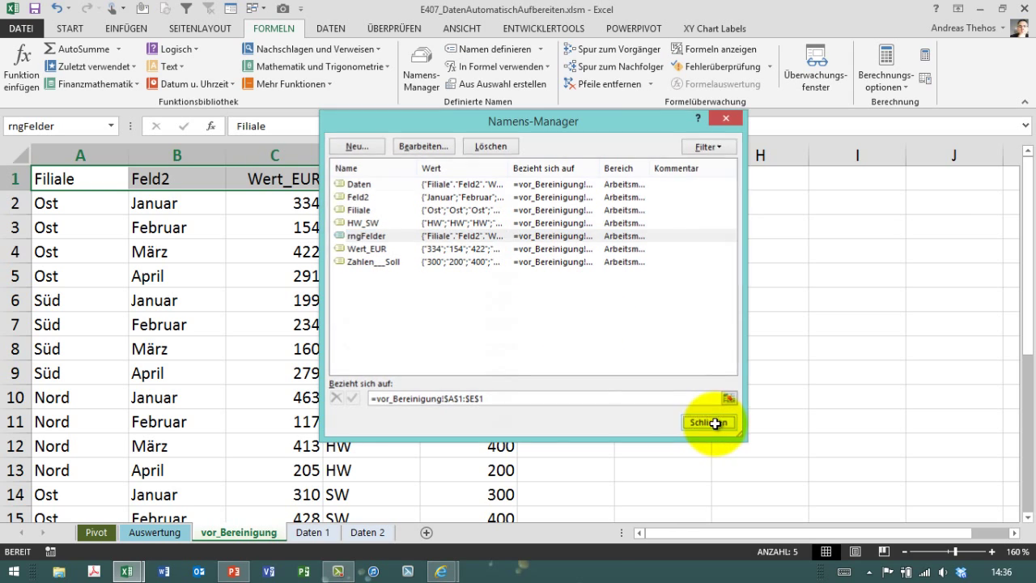
click(154, 532)
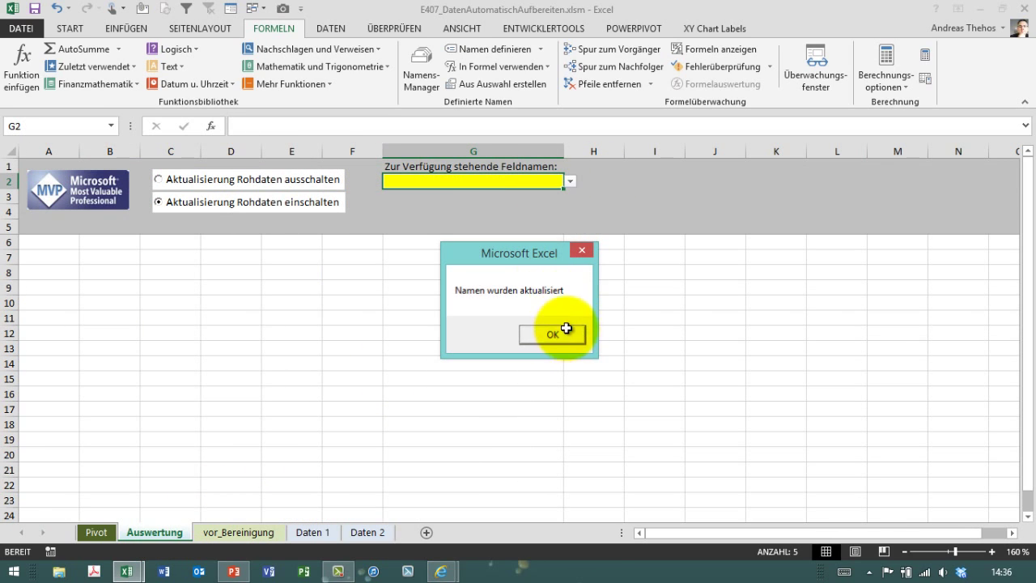
Dismiss the names-updated message and verify G2's Data Validation list source is =rngFelder
click(565, 332)
click(571, 182)
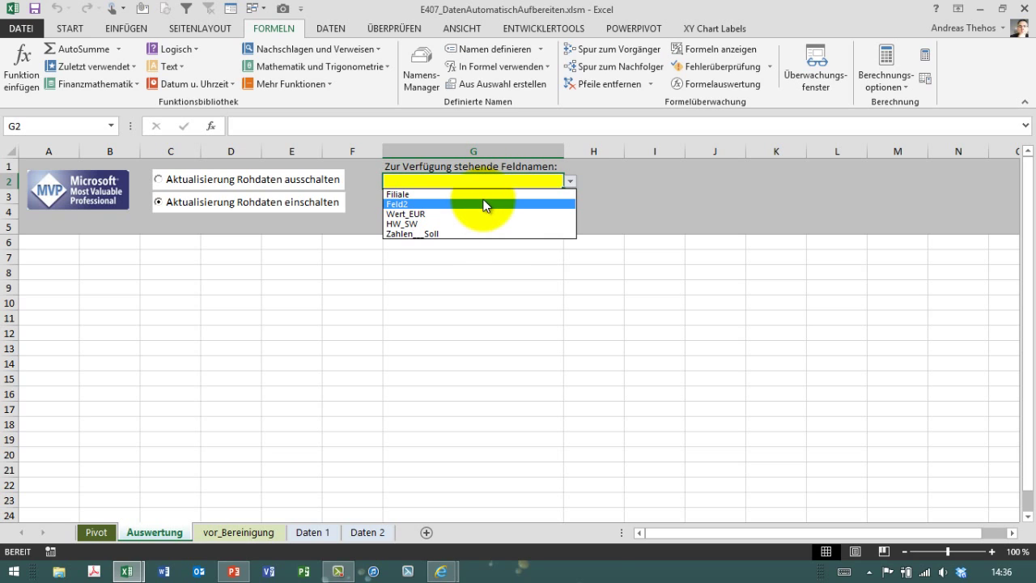
click(331, 29)
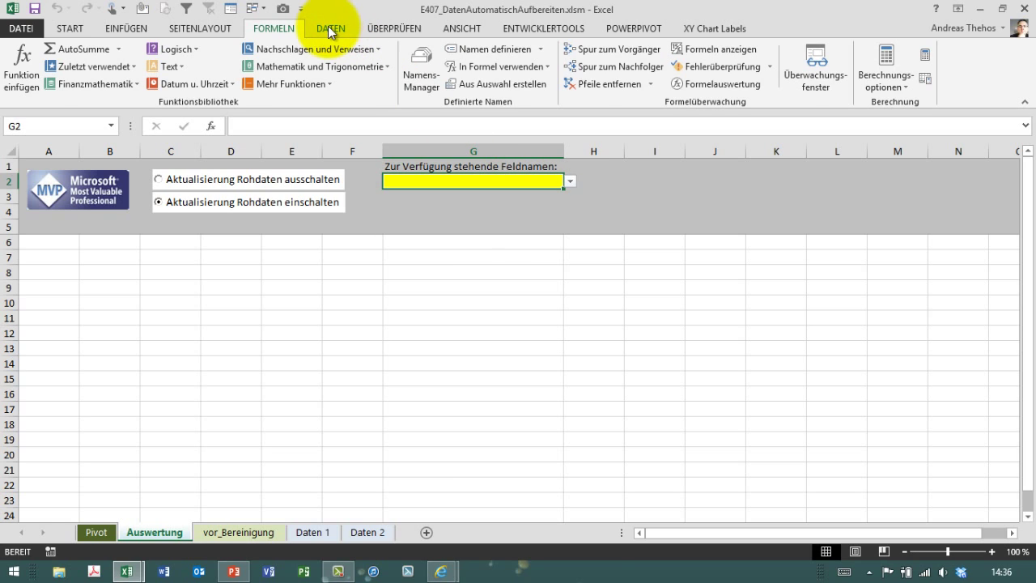
click(331, 31)
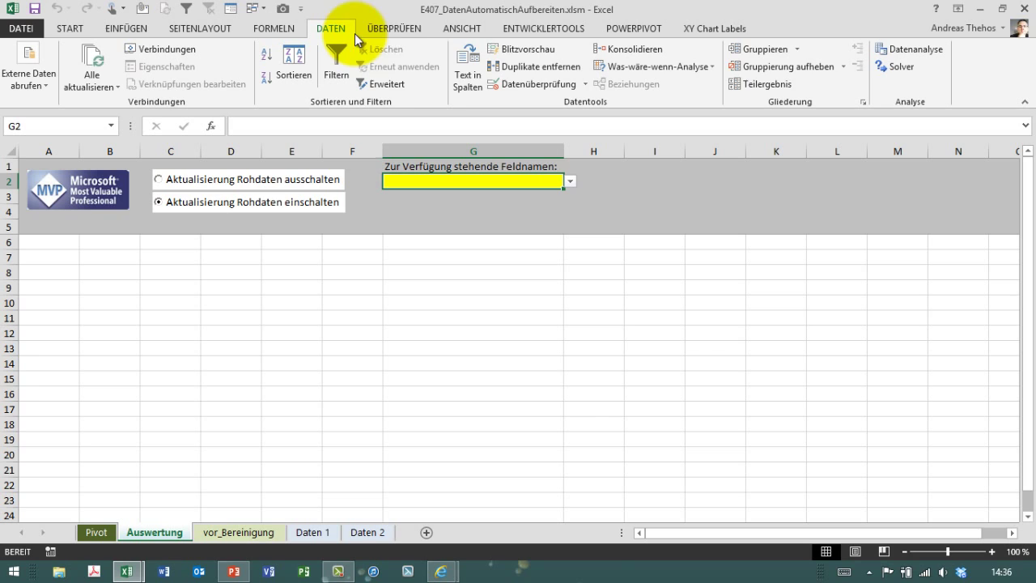
click(519, 85)
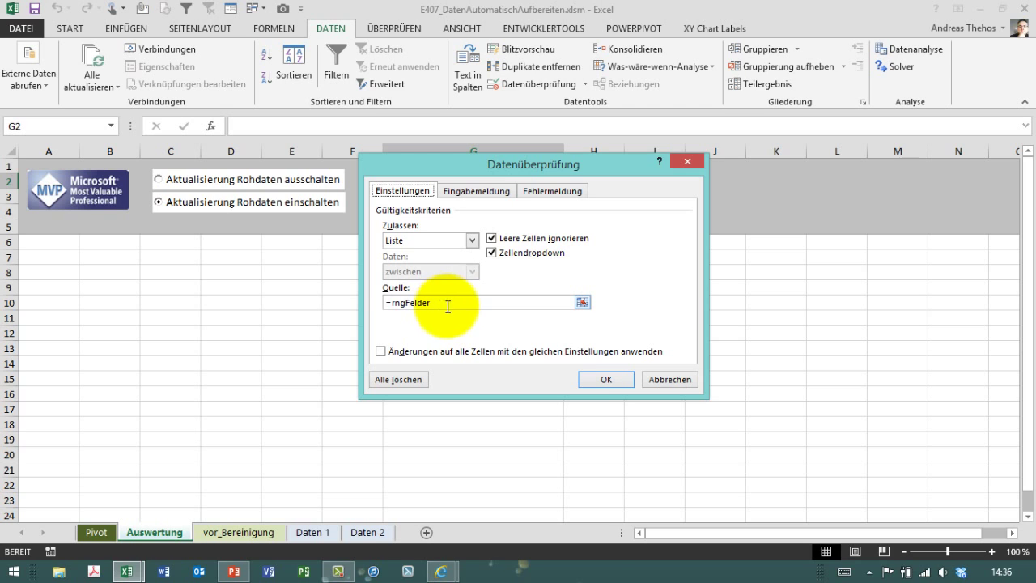
click(598, 379)
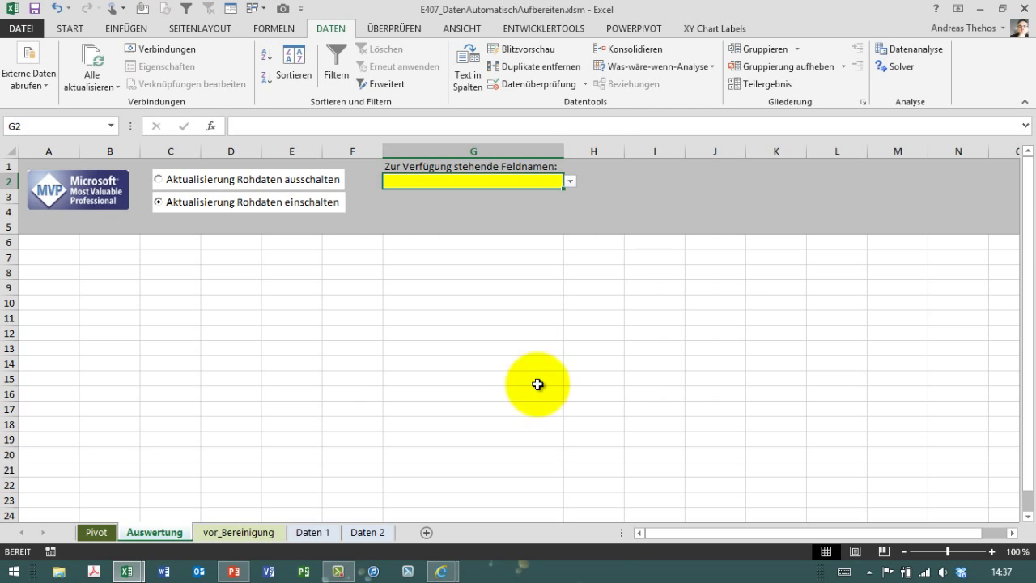
mouse_move(126, 570)
click(254, 502)
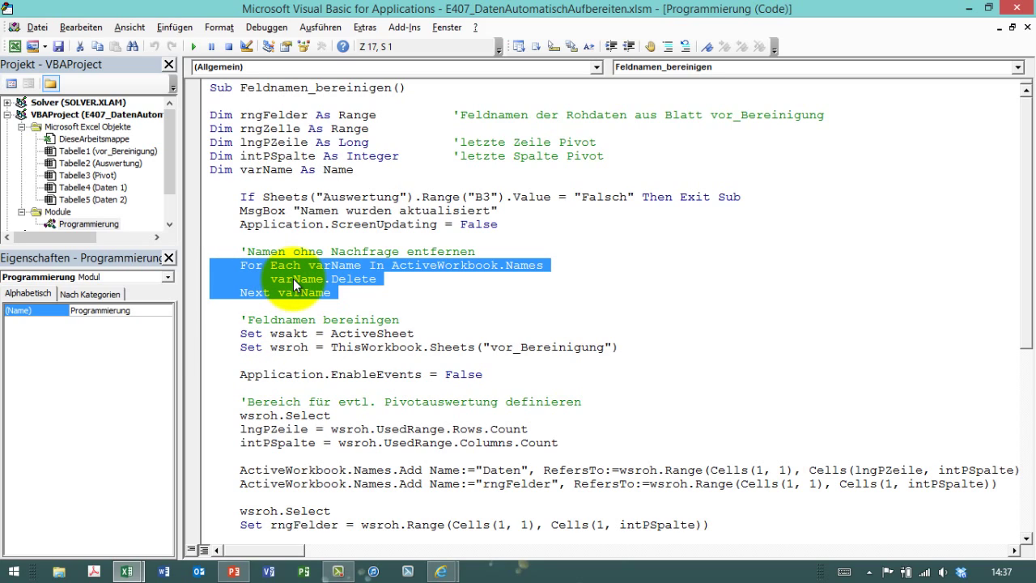
click(204, 340)
scroll(212, 335, down, 3)
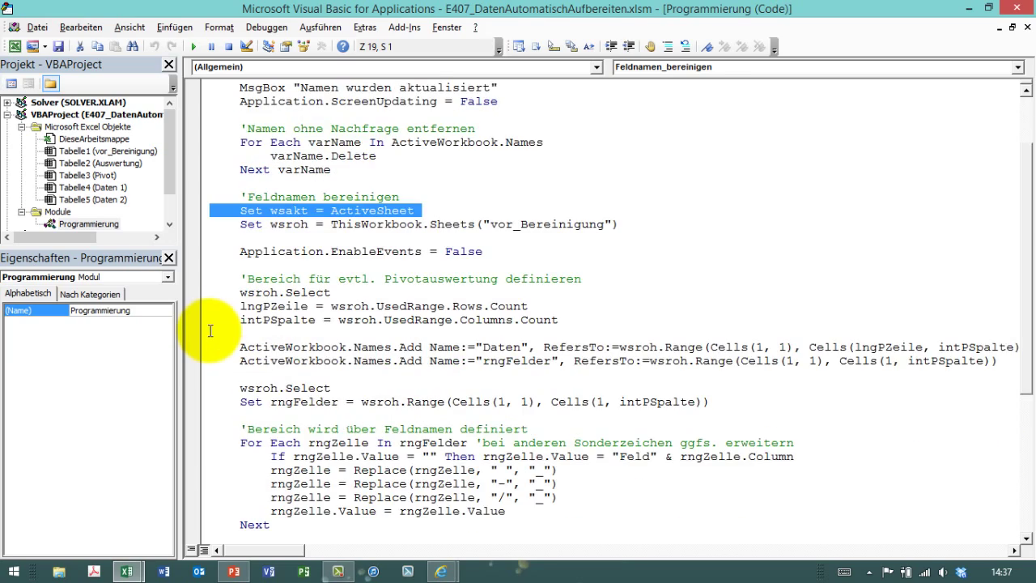
scroll(218, 372, down, 1)
scroll(232, 412, down, 2)
scroll(234, 425, down, 2)
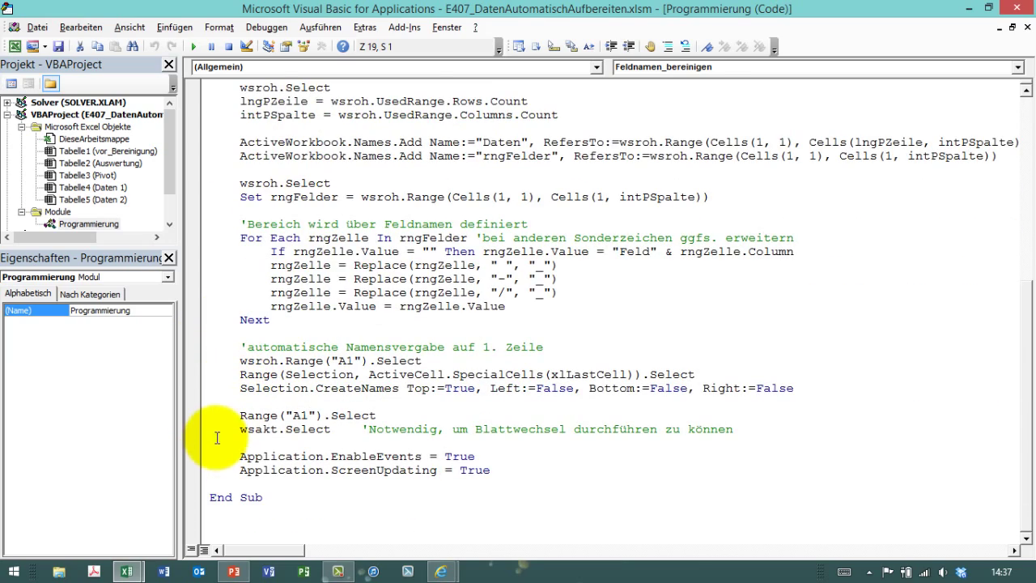
click(200, 431)
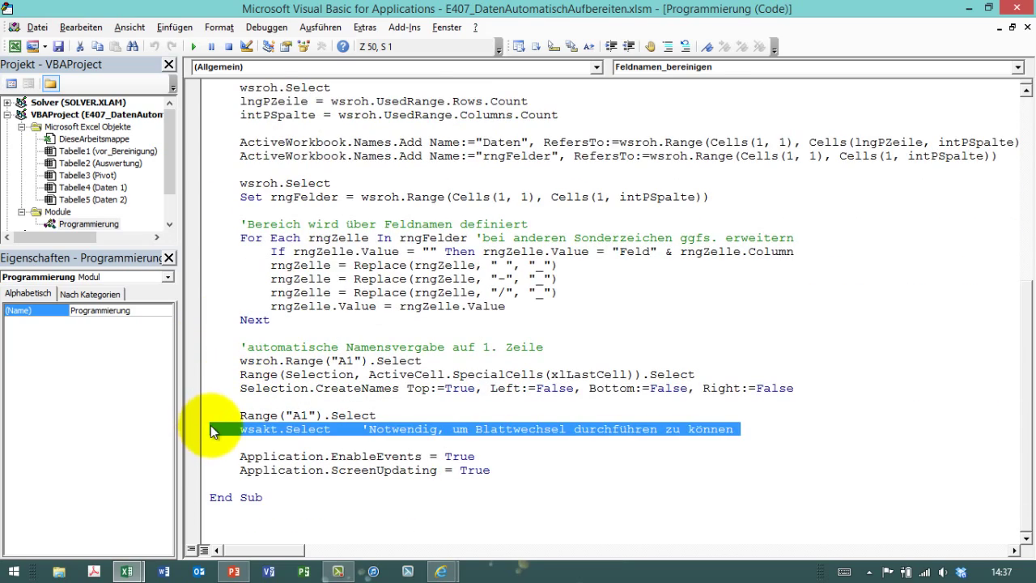
scroll(226, 429, up, 3)
scroll(231, 413, up, 2)
scroll(235, 397, up, 2)
scroll(240, 367, up, 1)
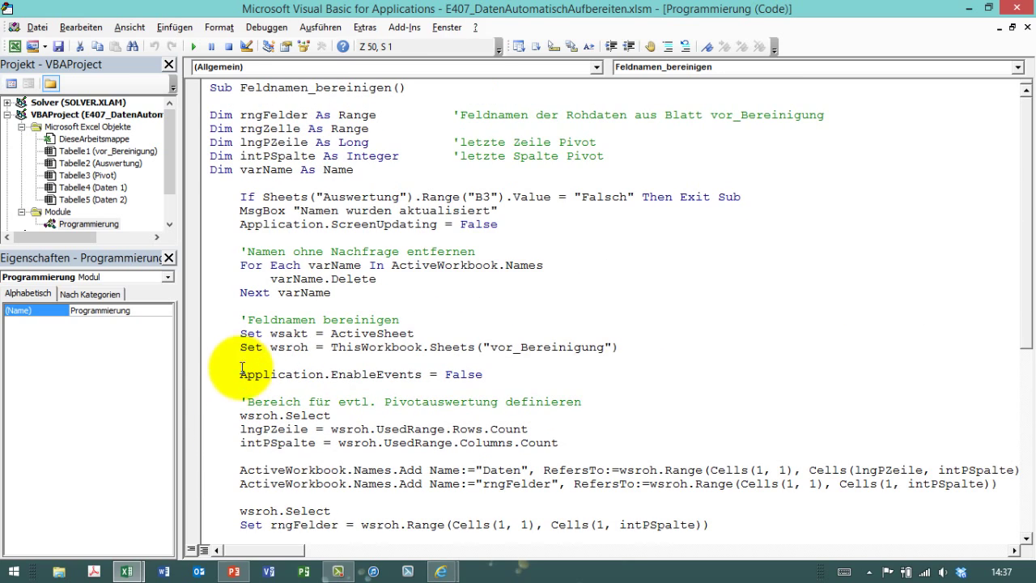
click(201, 347)
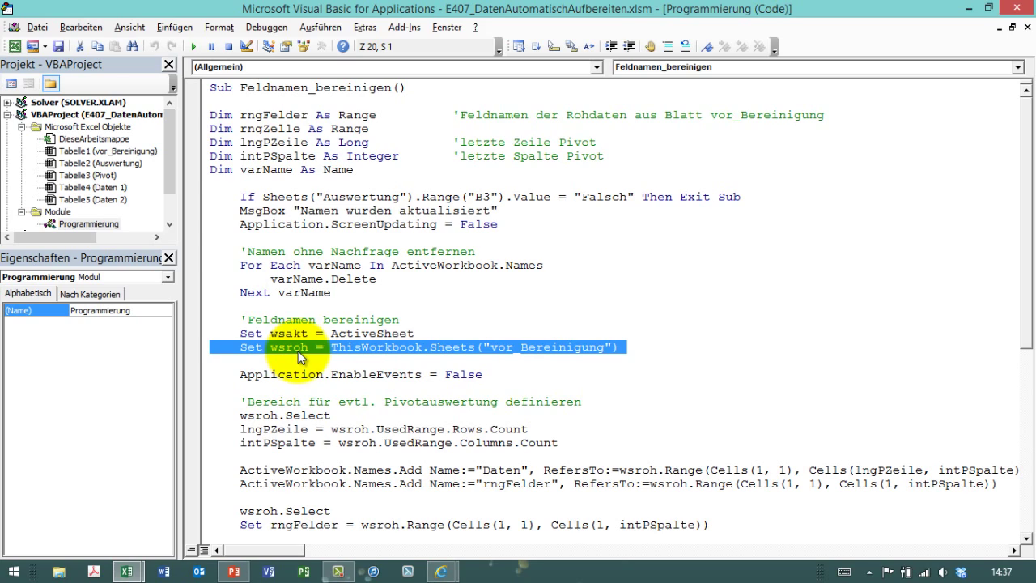
click(363, 348)
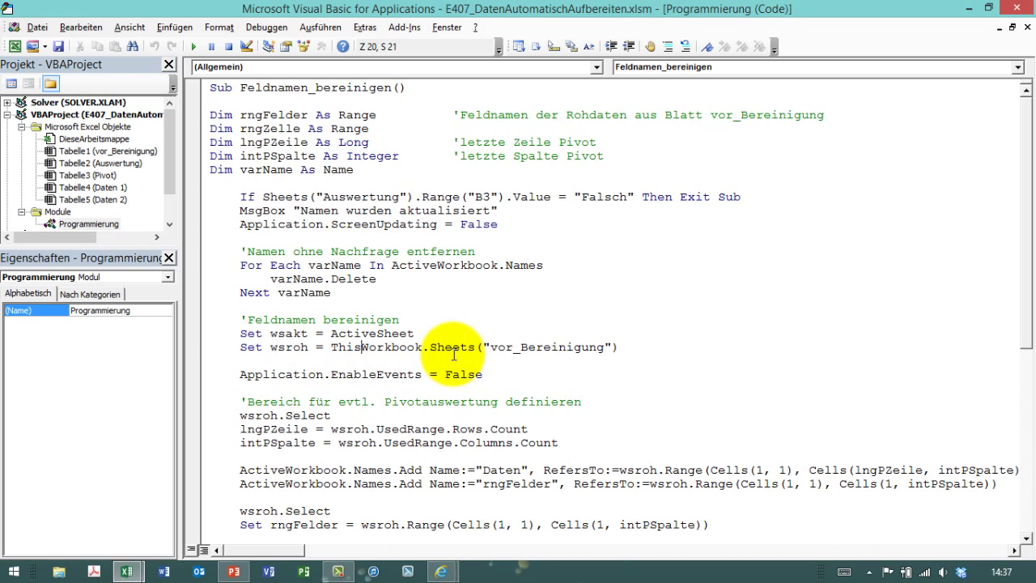
double_click(288, 348)
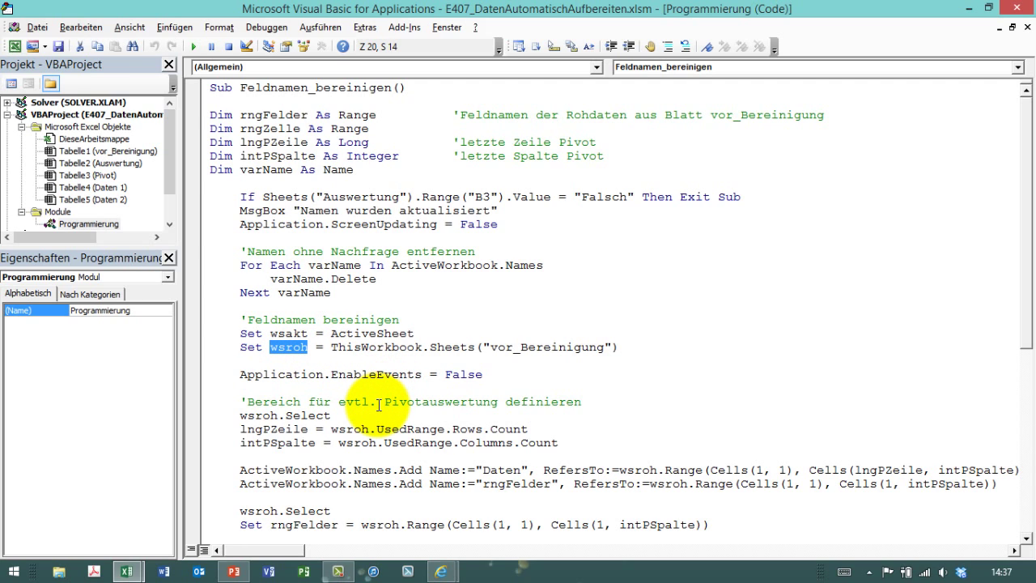
scroll(381, 403, down, 2)
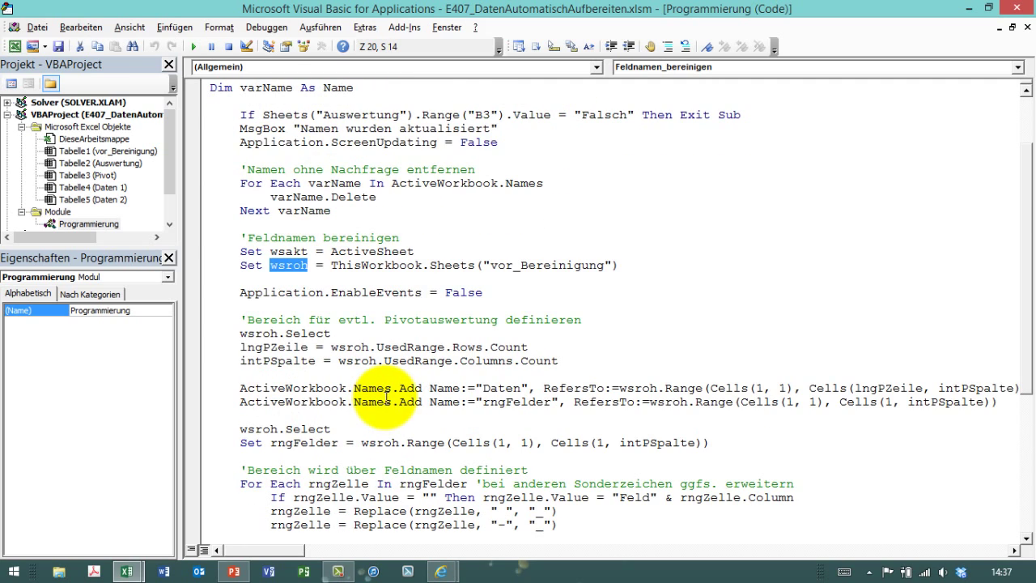
scroll(372, 394, down, 2)
scroll(373, 389, down, 1)
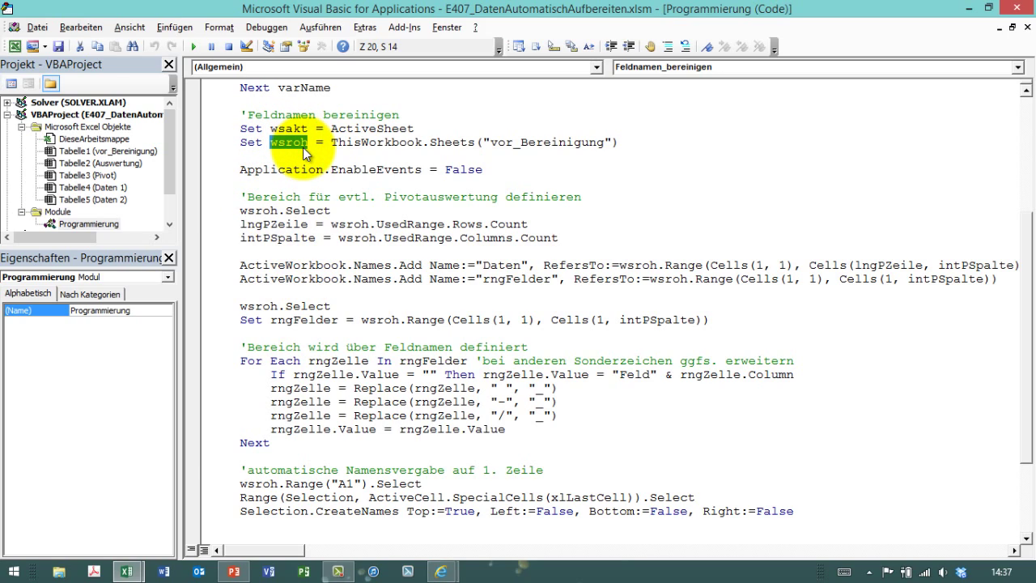
double_click(267, 212)
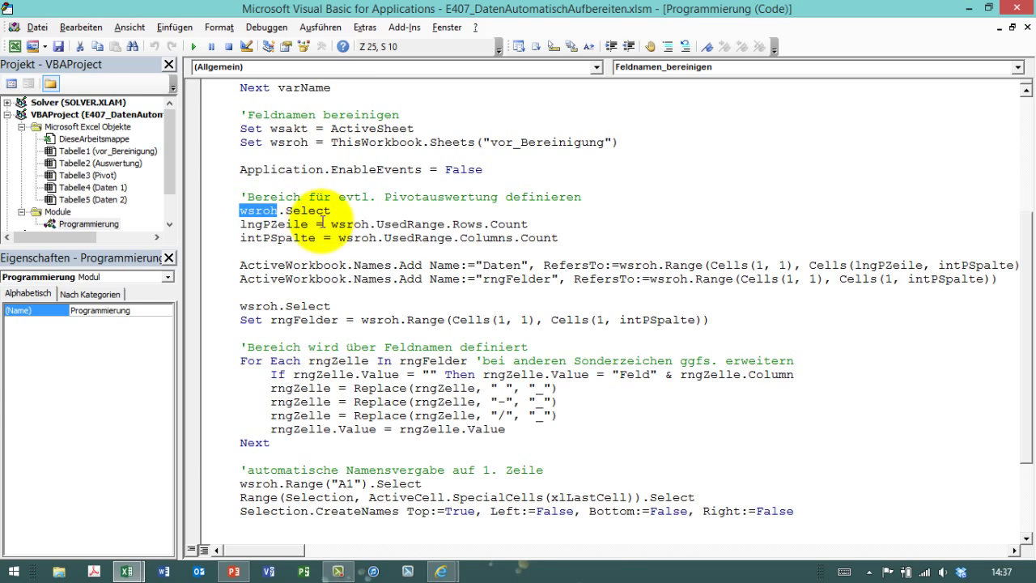
double_click(401, 225)
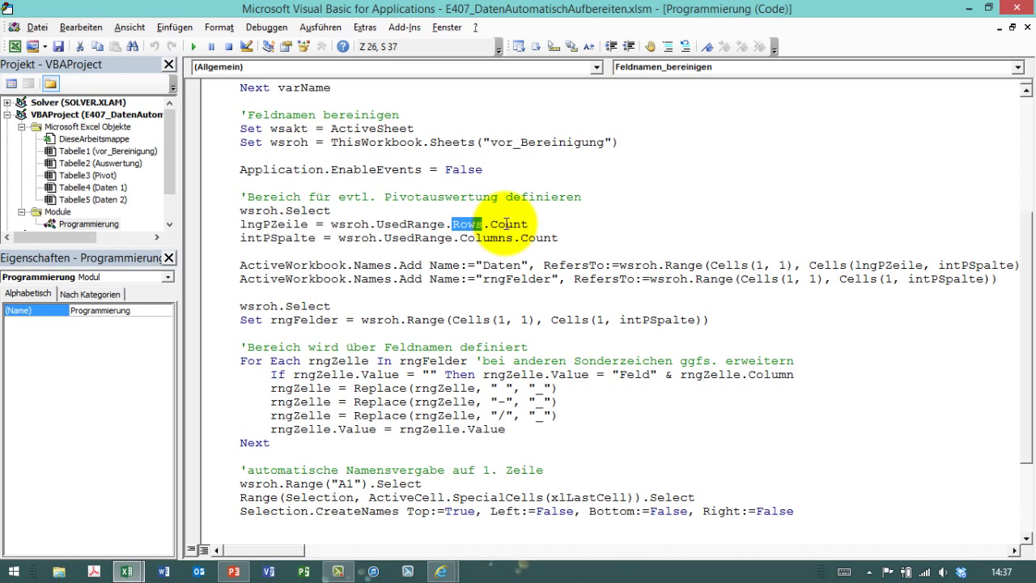
double_click(498, 238)
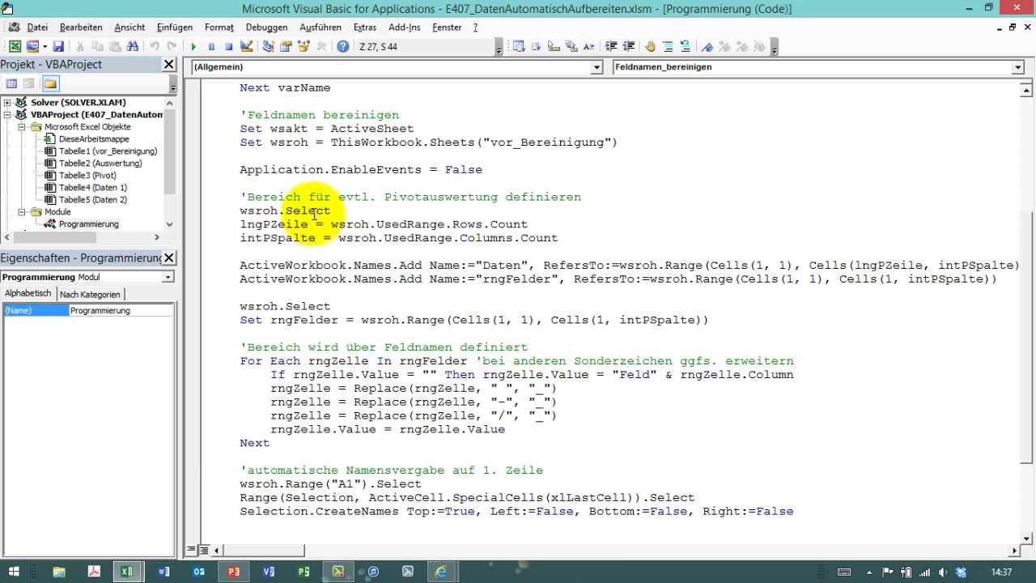
click(285, 237)
double_click(278, 238)
double_click(274, 224)
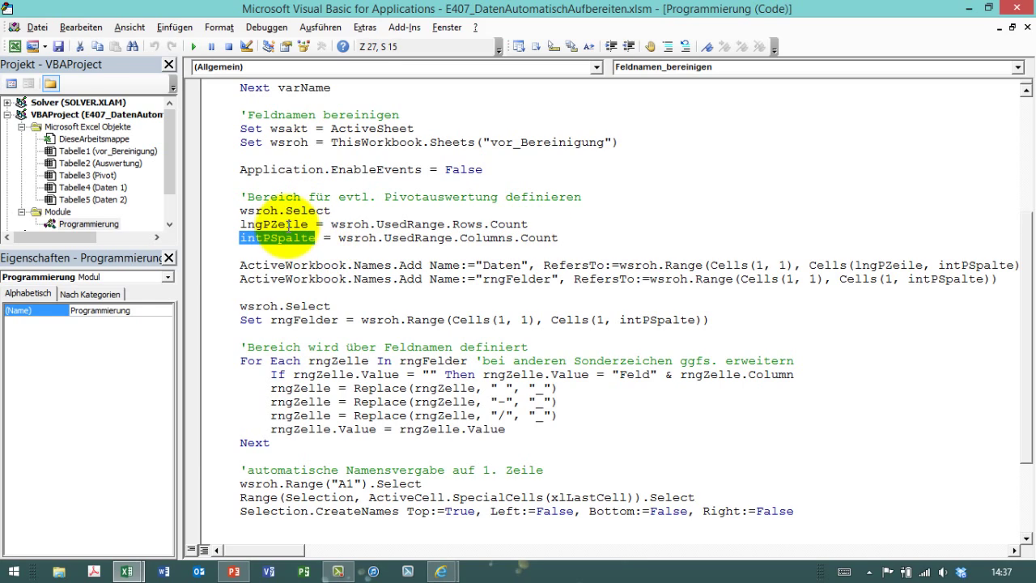
click(294, 238)
double_click(297, 238)
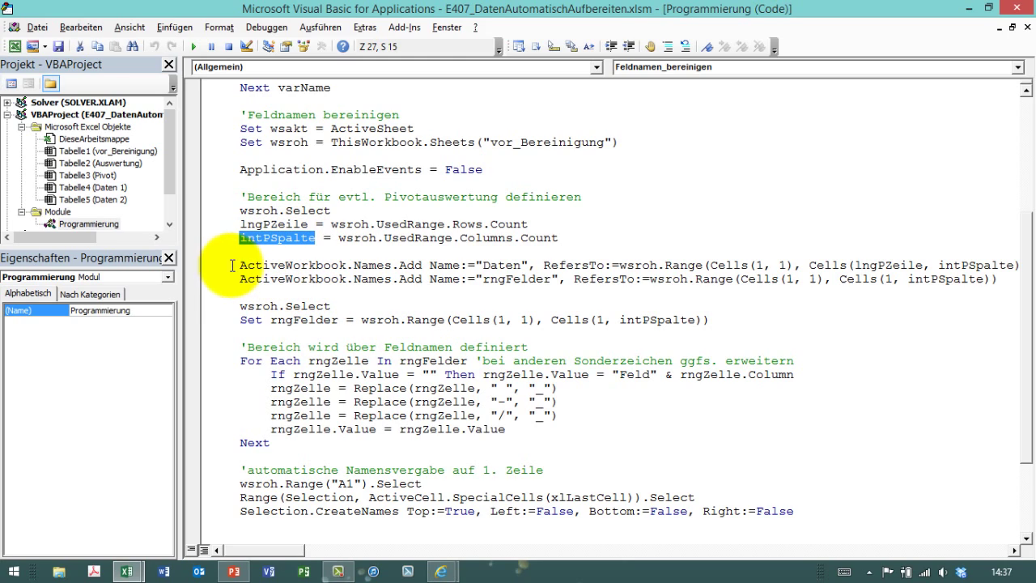
click(202, 268)
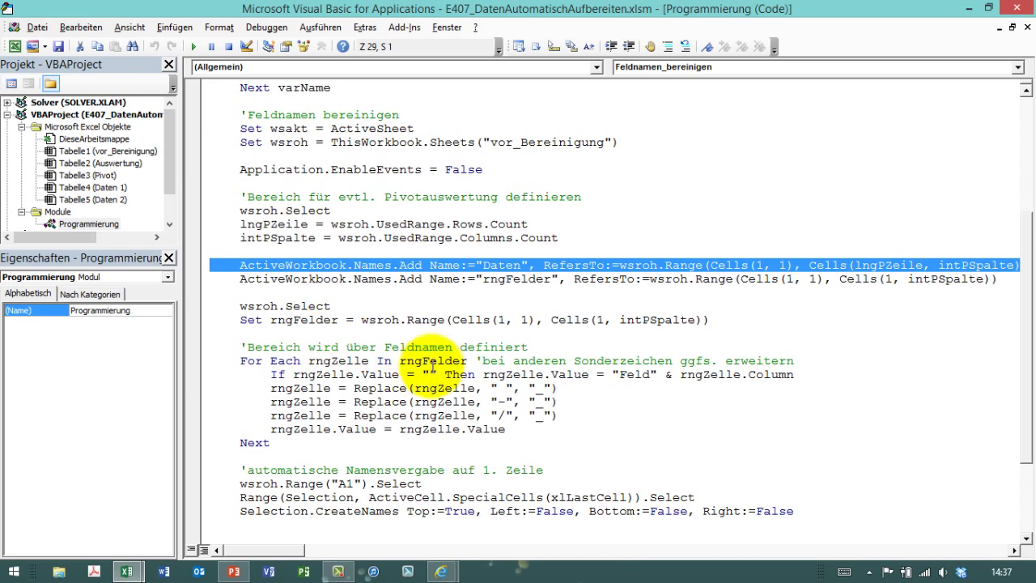
scroll(453, 344, down, 1)
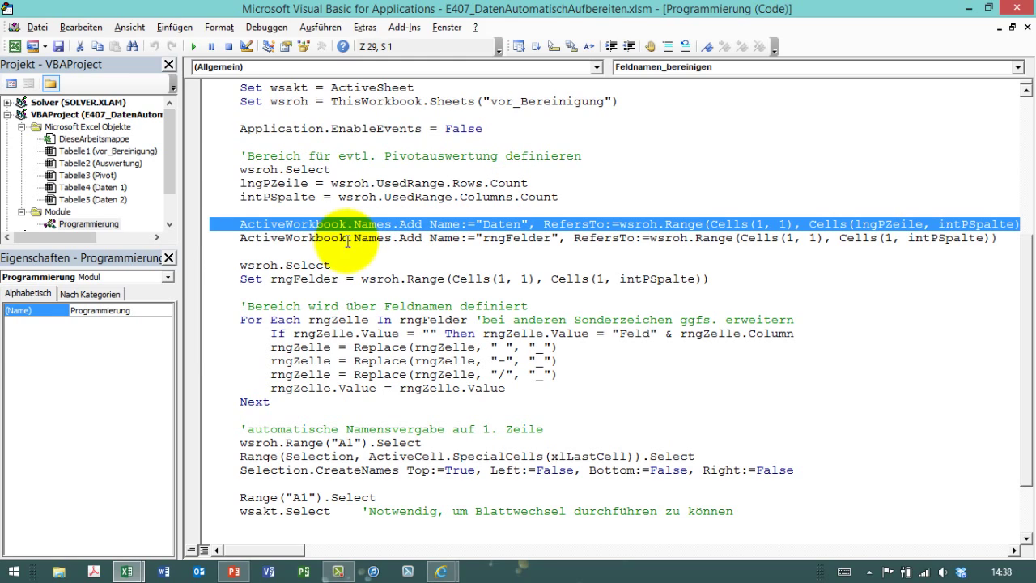
click(197, 239)
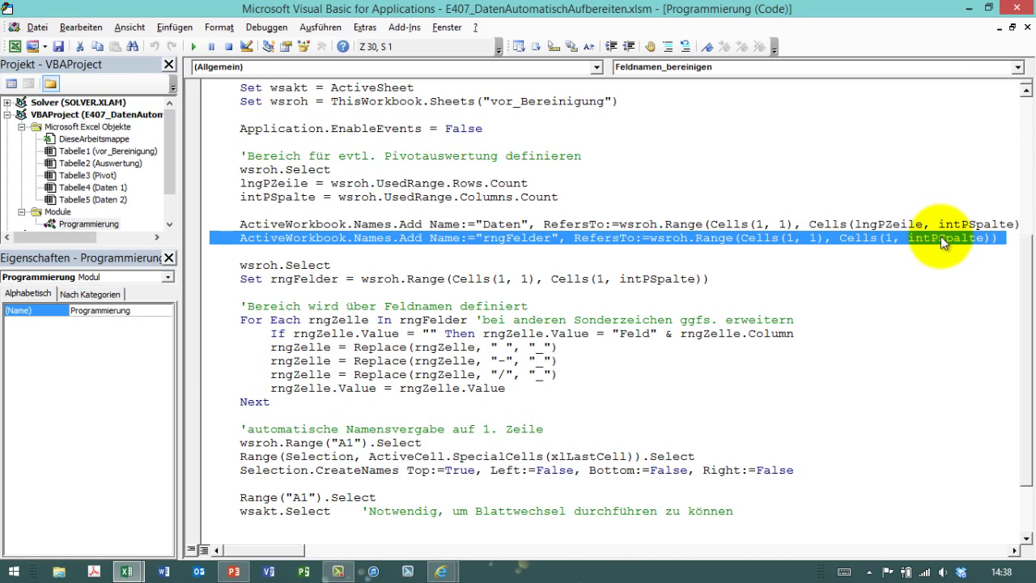
double_click(514, 238)
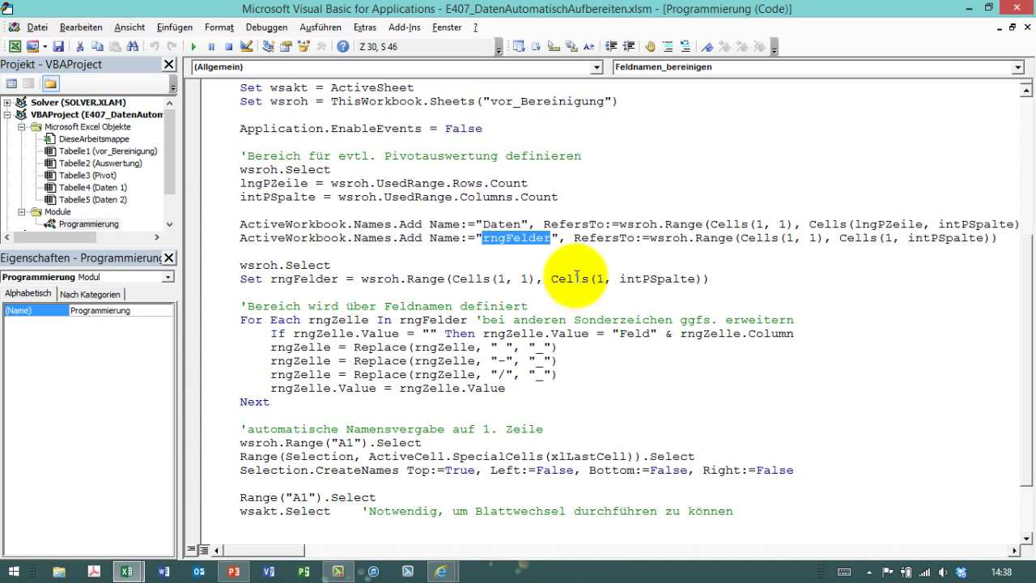
scroll(576, 275, down, 1)
click(312, 238)
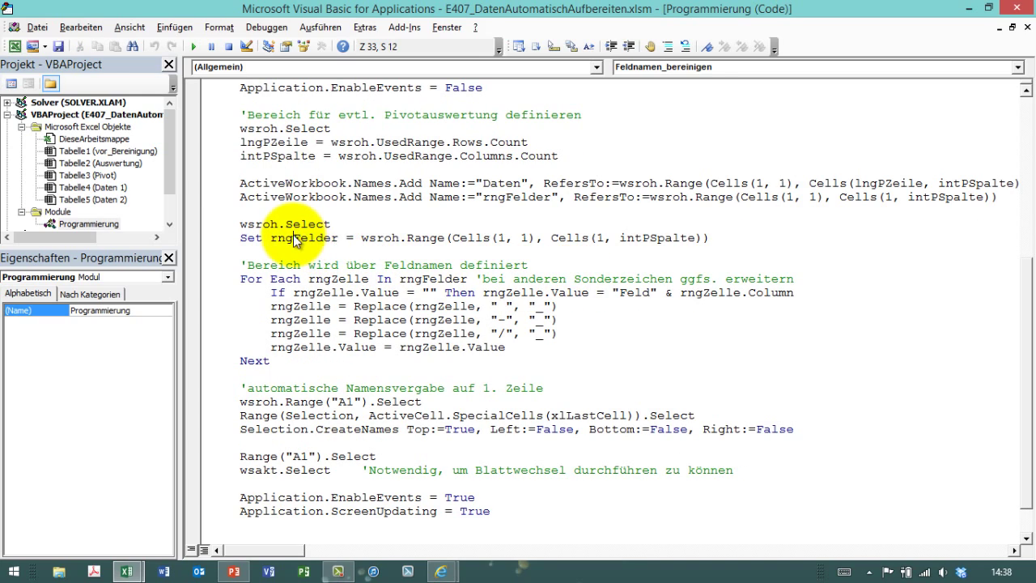
double_click(296, 238)
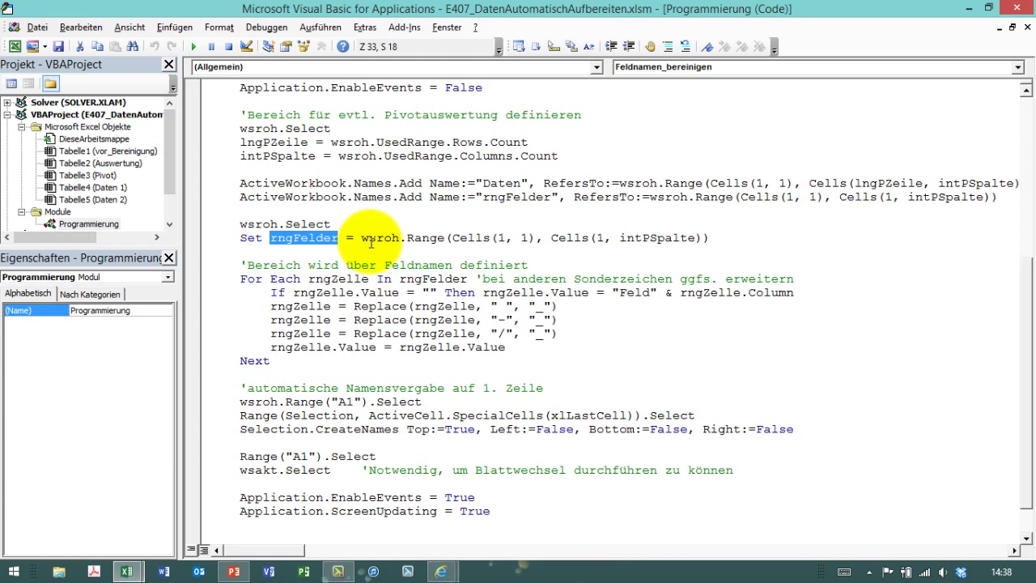
double_click(332, 278)
double_click(433, 279)
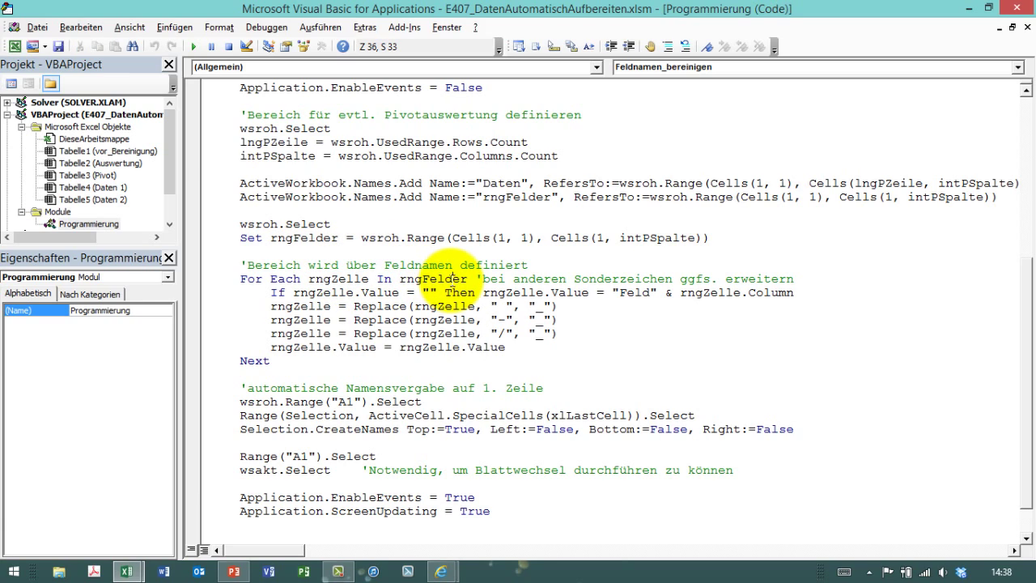
double_click(340, 279)
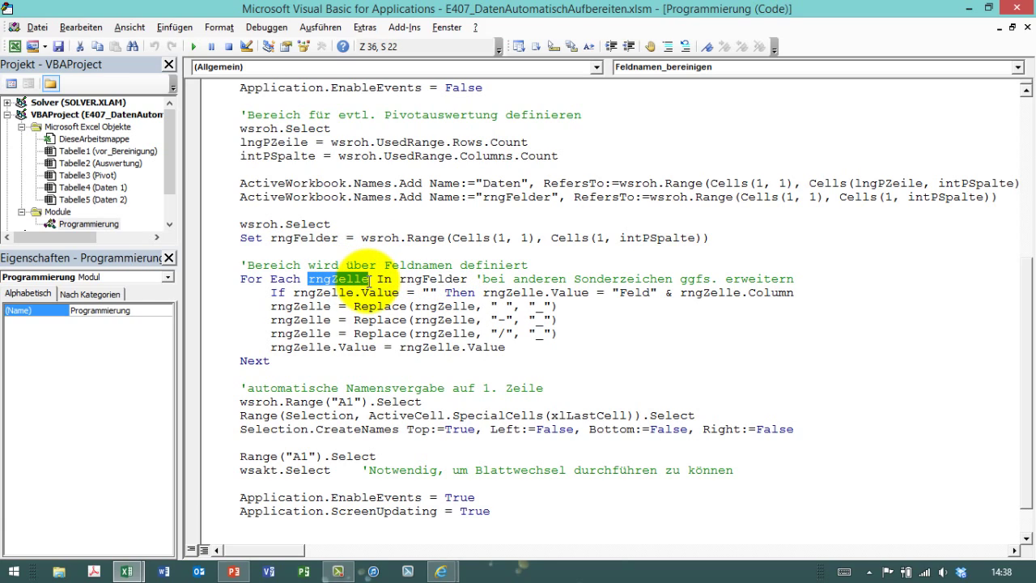
double_click(433, 279)
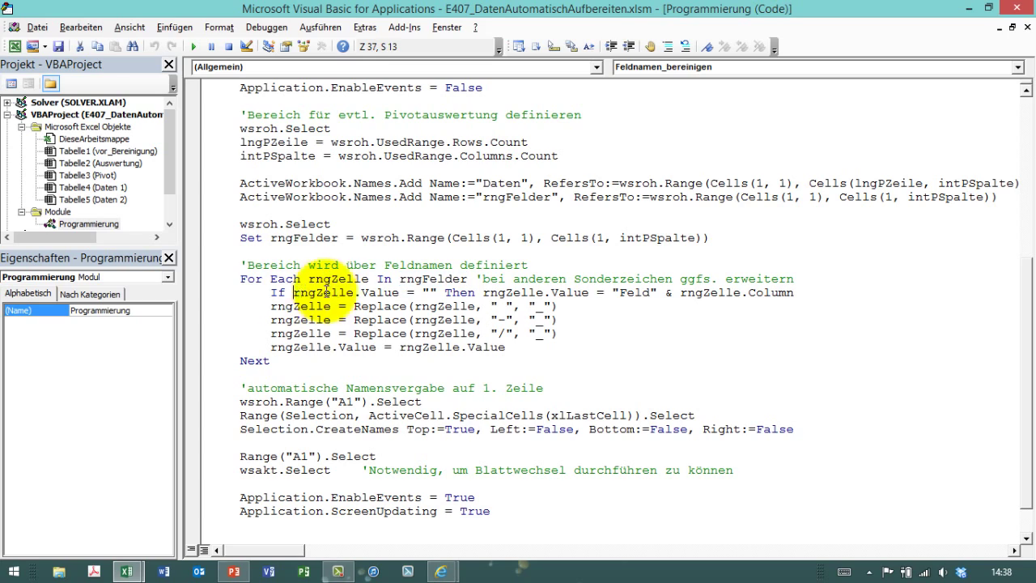
drag(293, 292, 437, 292)
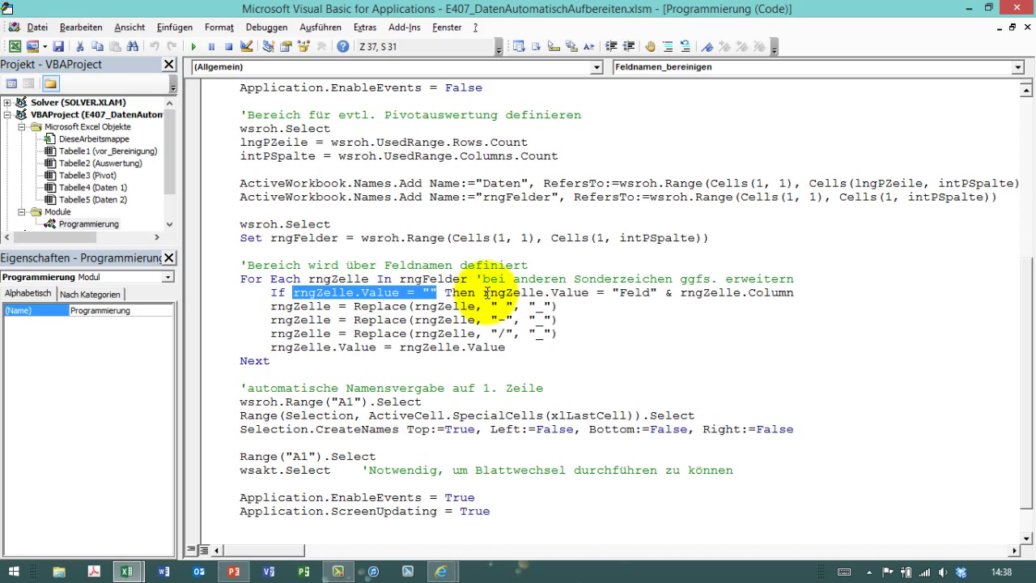
drag(604, 292, 666, 296)
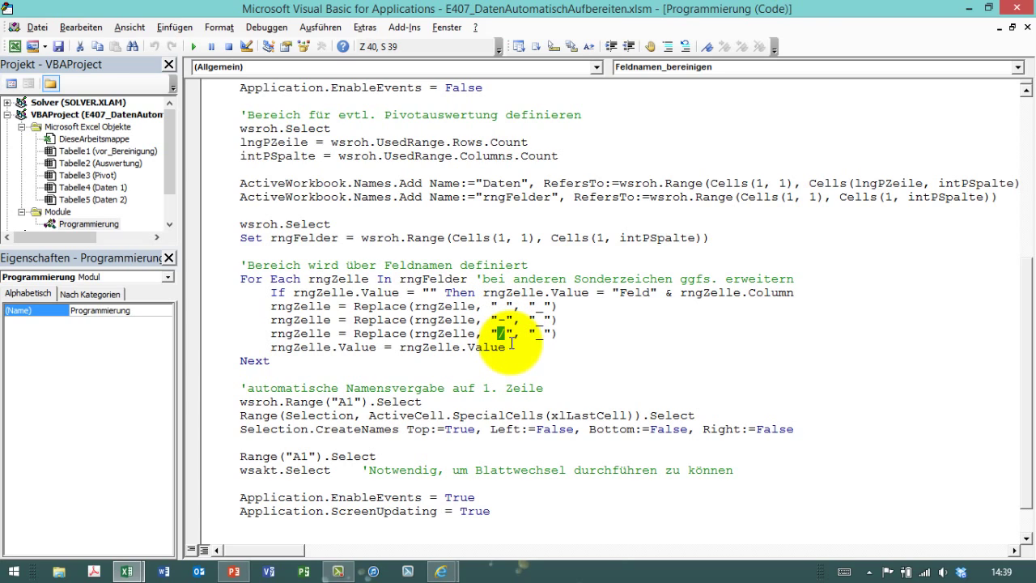
double_click(377, 334)
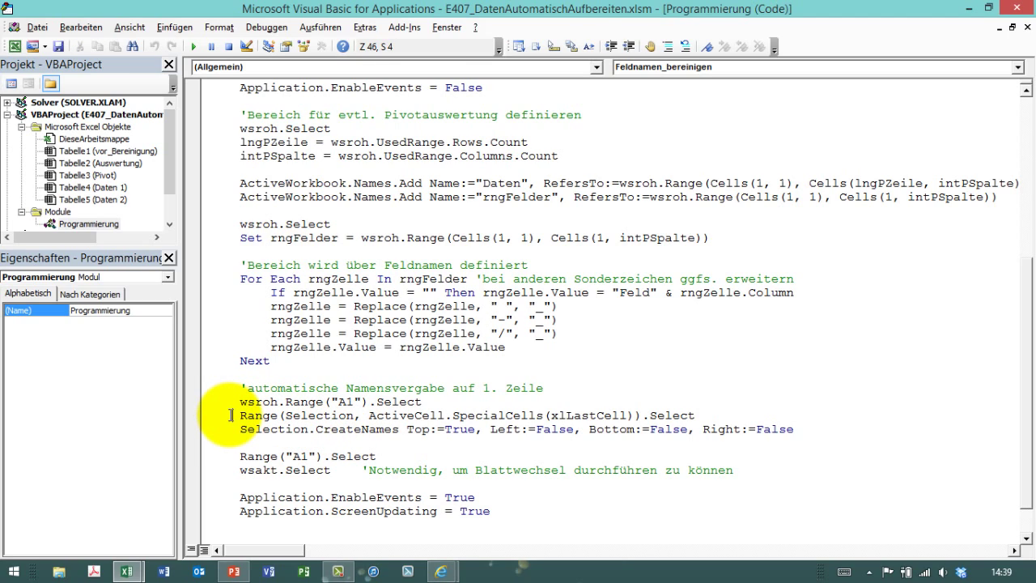
drag(237, 415, 401, 429)
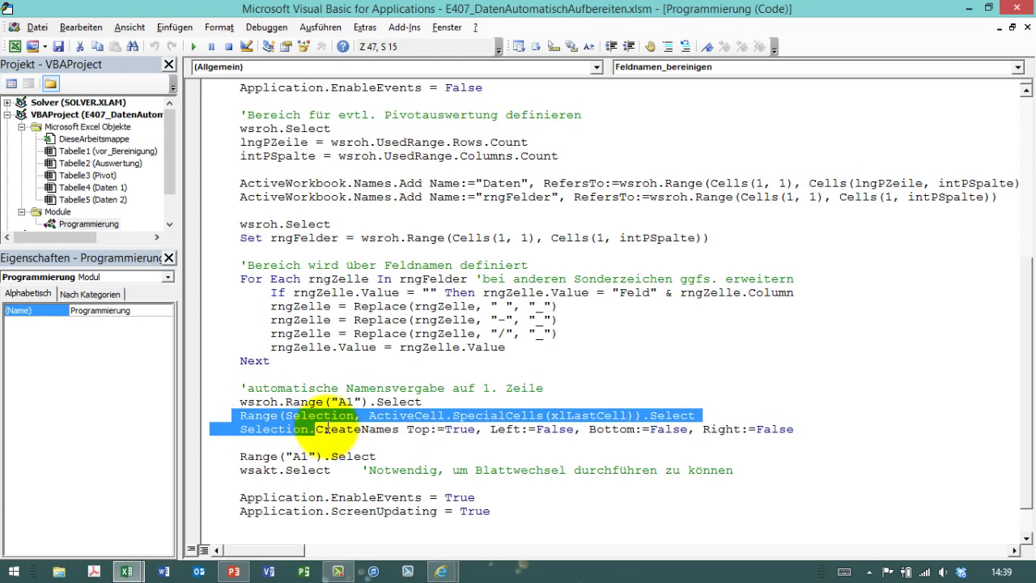
double_click(370, 431)
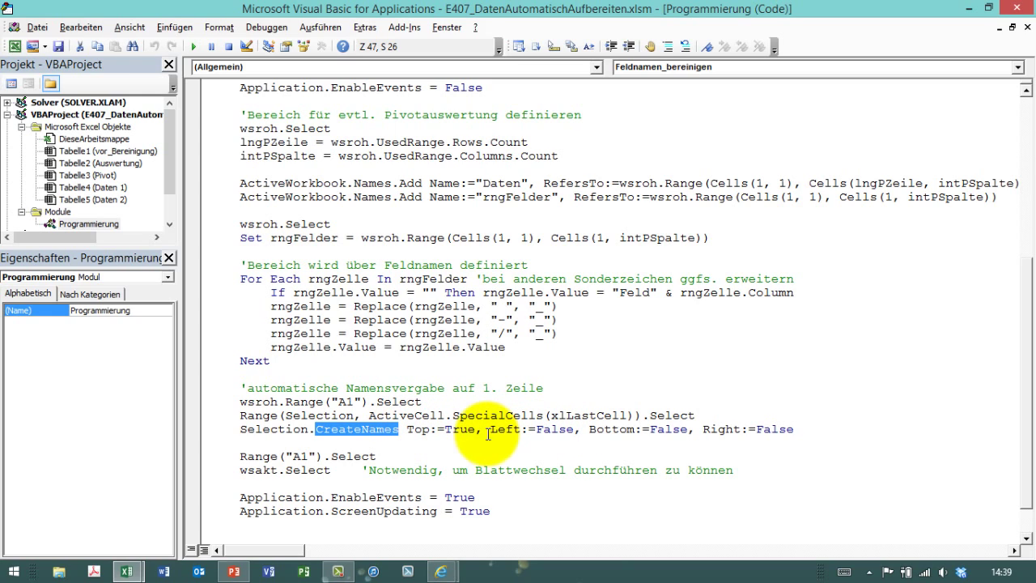
double_click(462, 430)
scroll(518, 437, down, 1)
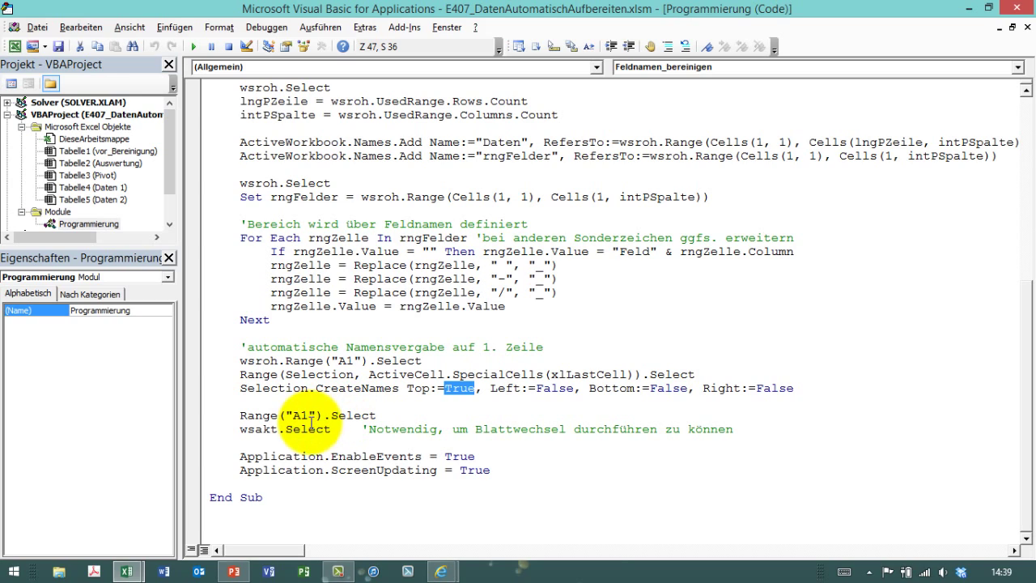
Bring the workbook back and view the Daten 1 and vor_Bereinigung sheets
click(127, 571)
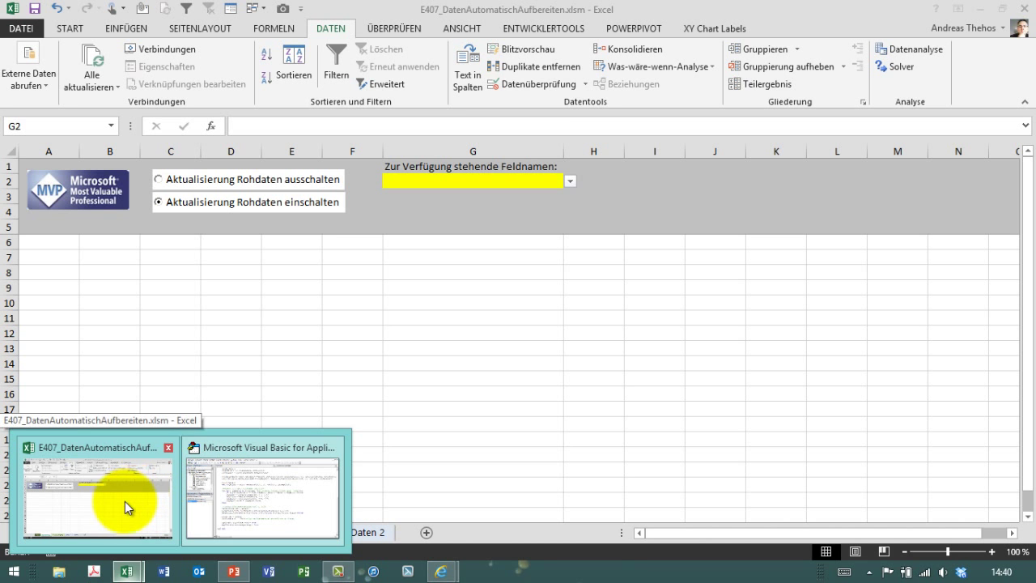
click(124, 502)
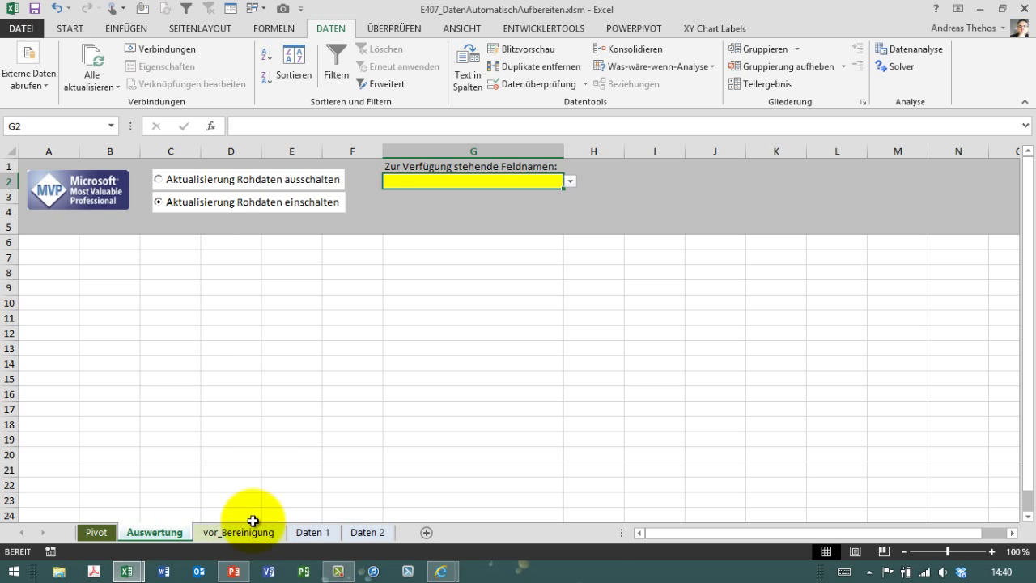
click(313, 533)
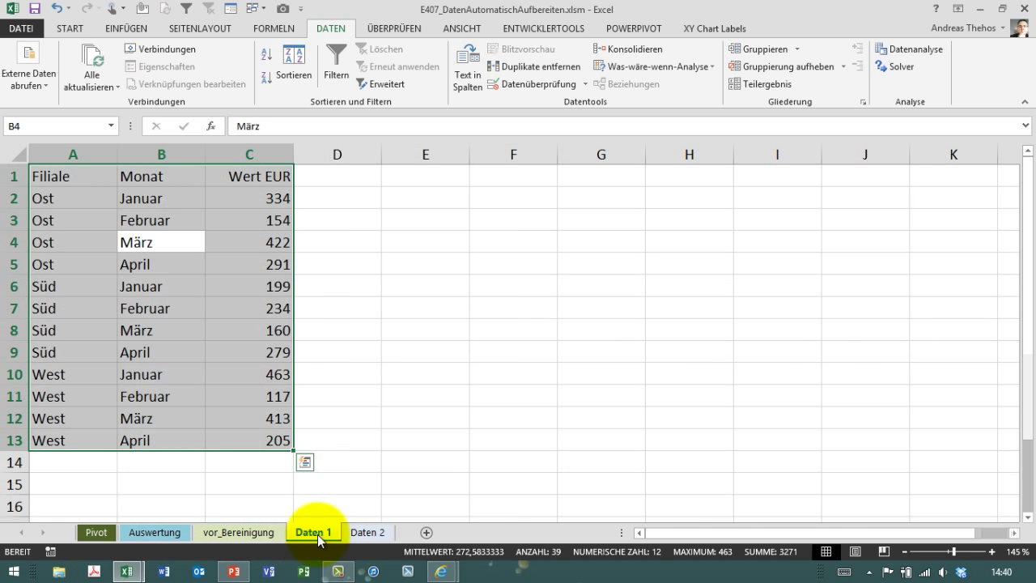
click(241, 533)
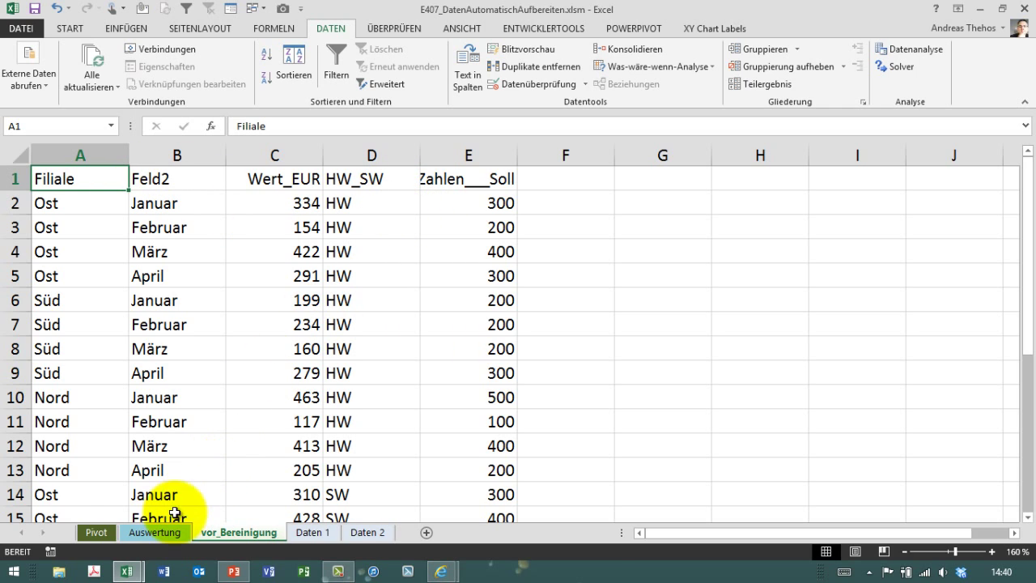
Refresh names via Auswertung, dismiss the message, check the Pivot sheet, and return to vor_Bereinigung
click(152, 533)
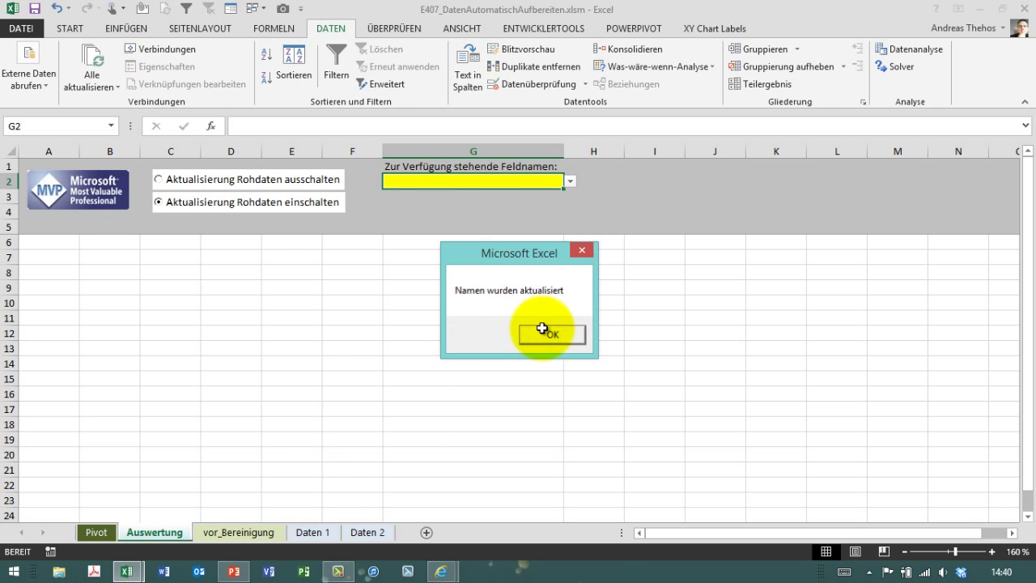
click(542, 327)
click(98, 535)
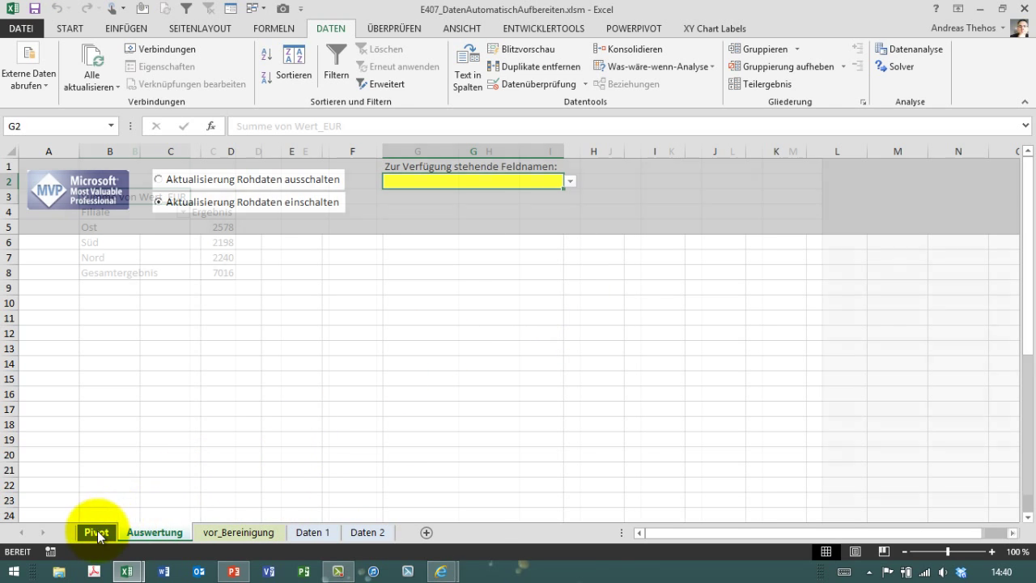
click(241, 533)
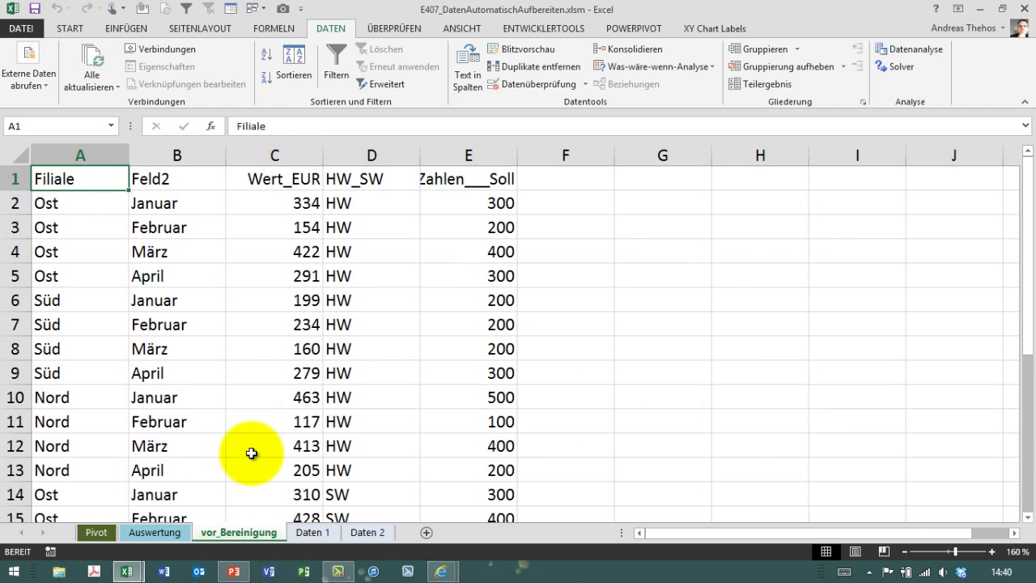